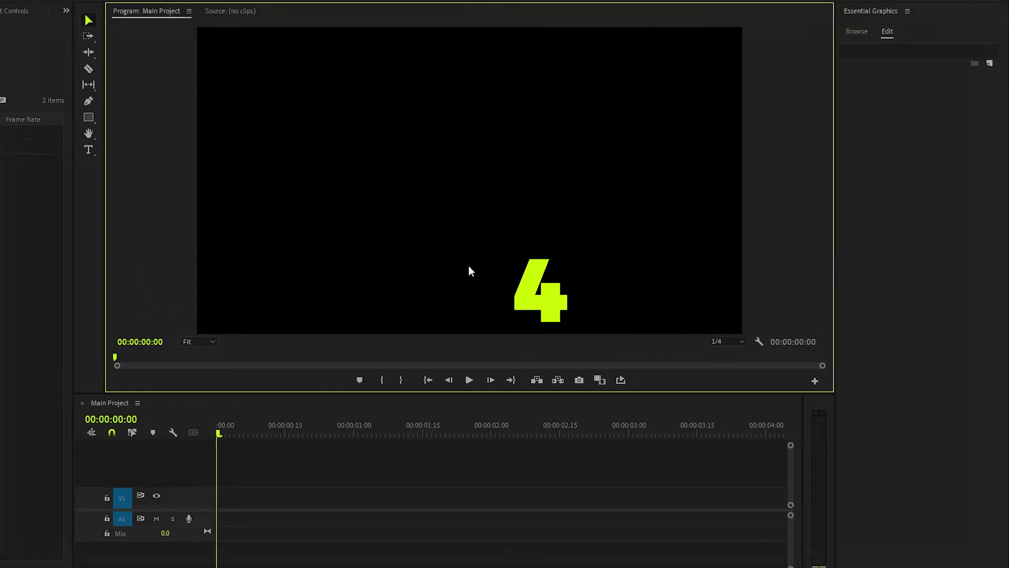
# Step: Show the safe margins and draw a grey rectangle, Shape 01, over the frame's left half
pyautogui.click(758, 343)
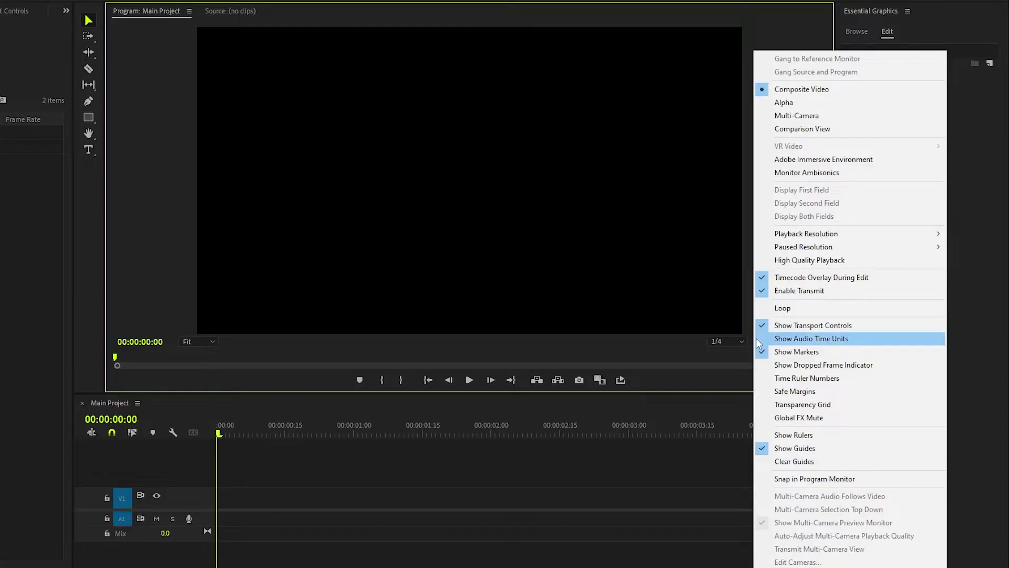
pyautogui.click(764, 392)
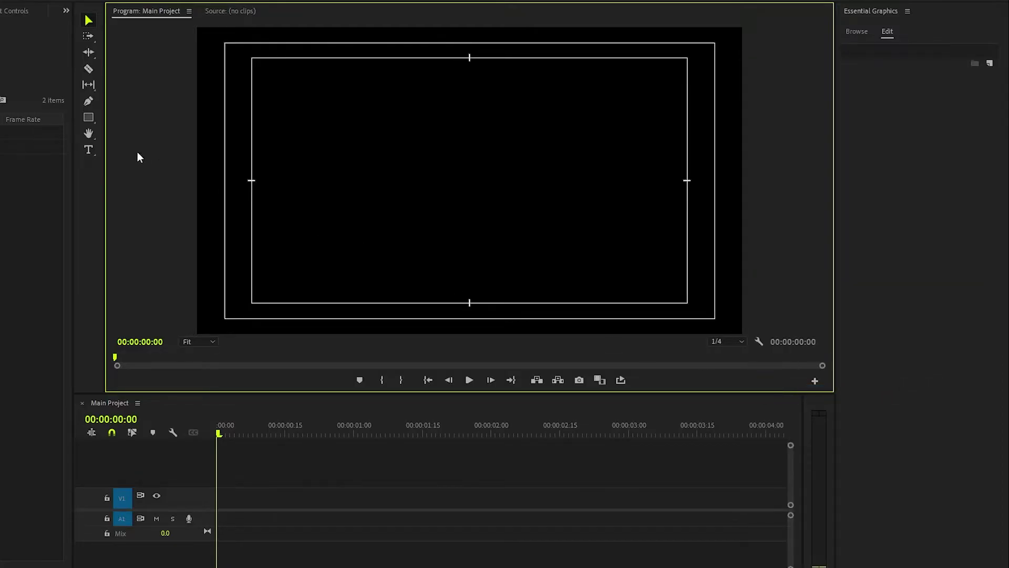
pyautogui.click(88, 117)
pyautogui.click(139, 120)
pyautogui.moveTo(224, 42); pyautogui.dragTo(468, 318)
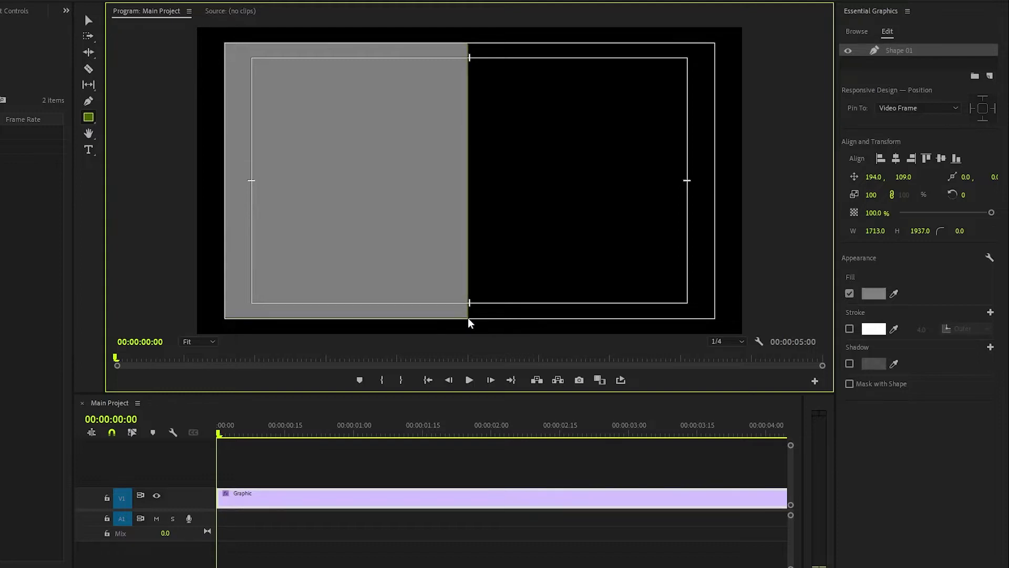
# Step: Change Shape 01's fill colour to pure white (FFFFFF) in Essential Graphics
pyautogui.click(88, 21)
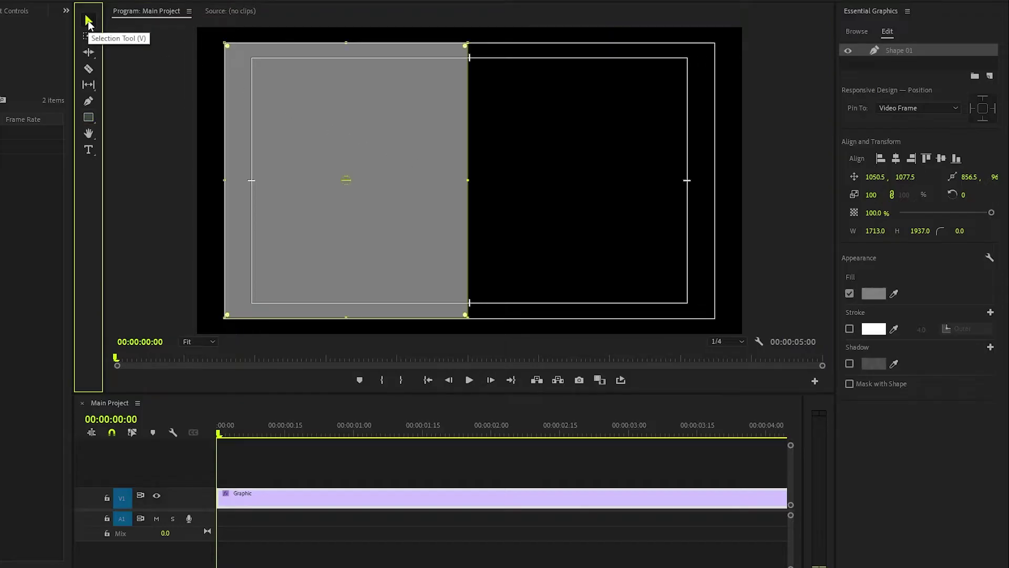
pyautogui.click(849, 14)
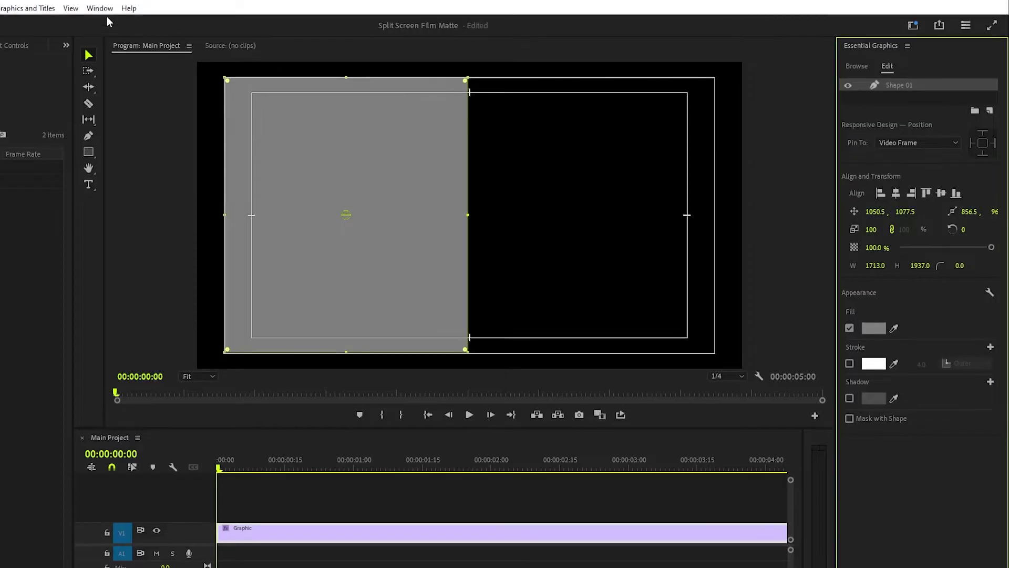
pyautogui.click(100, 8)
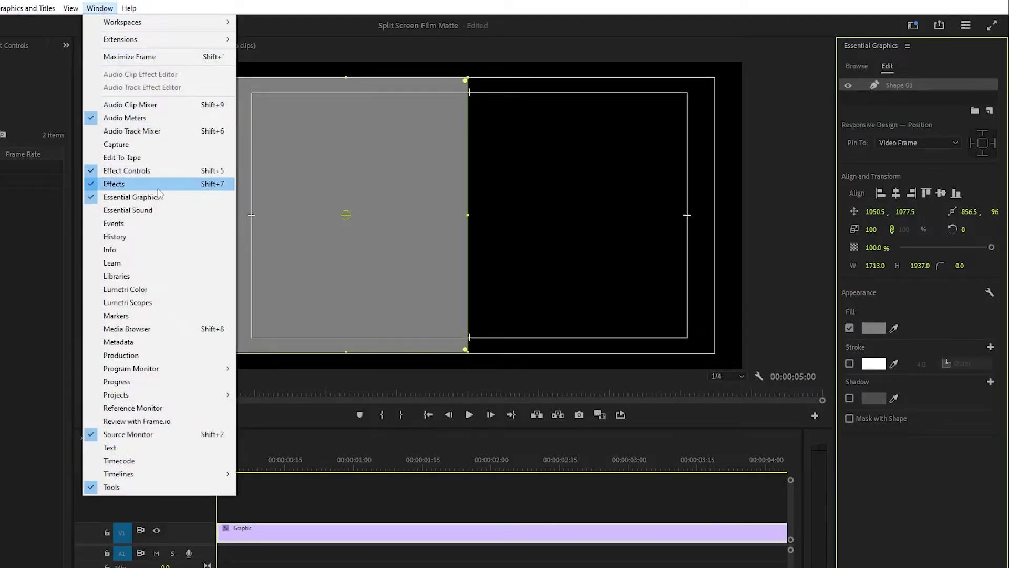
pyautogui.click(159, 197)
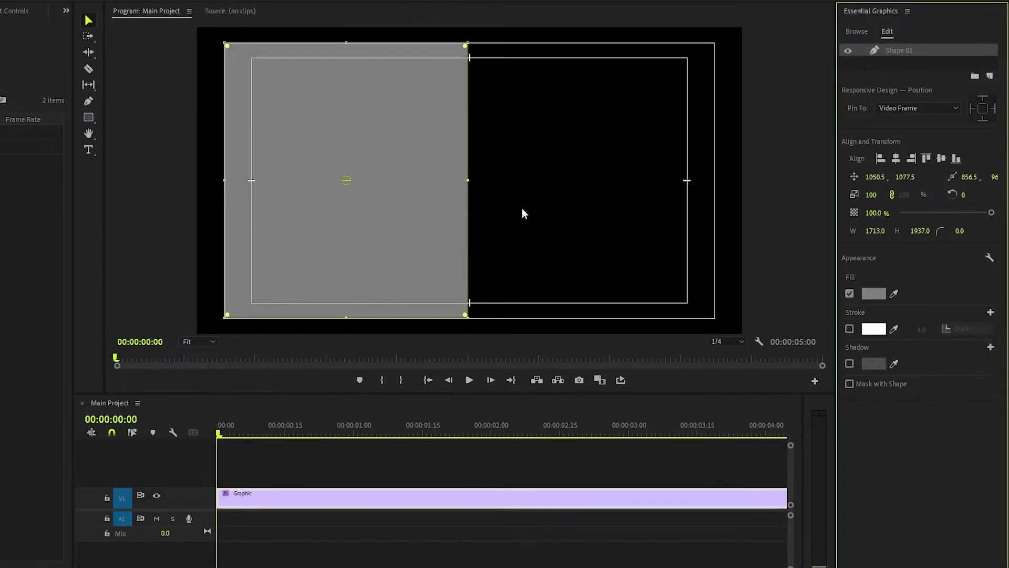
pyautogui.click(874, 293)
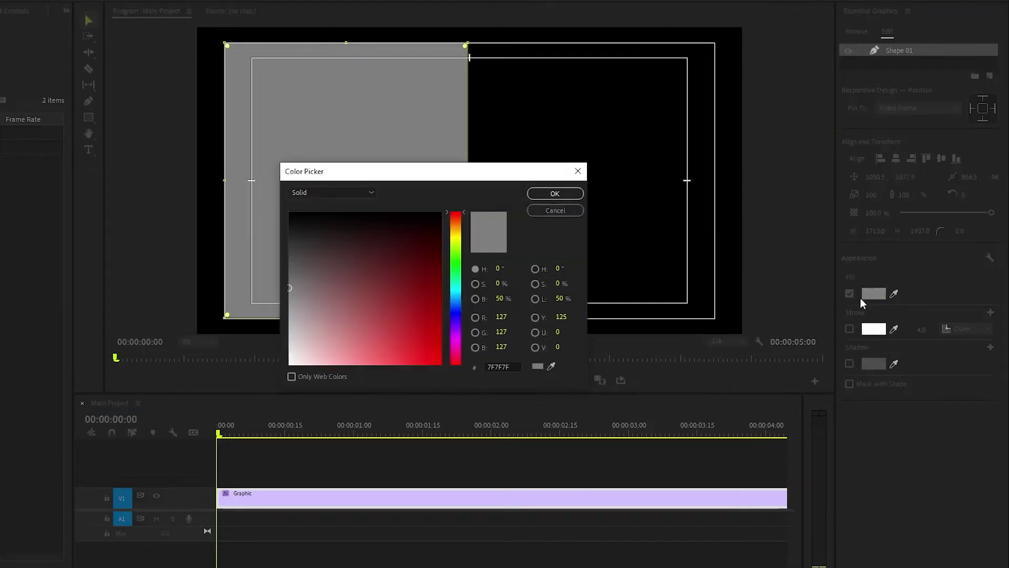
pyautogui.moveTo(347, 353); pyautogui.dragTo(266, 374)
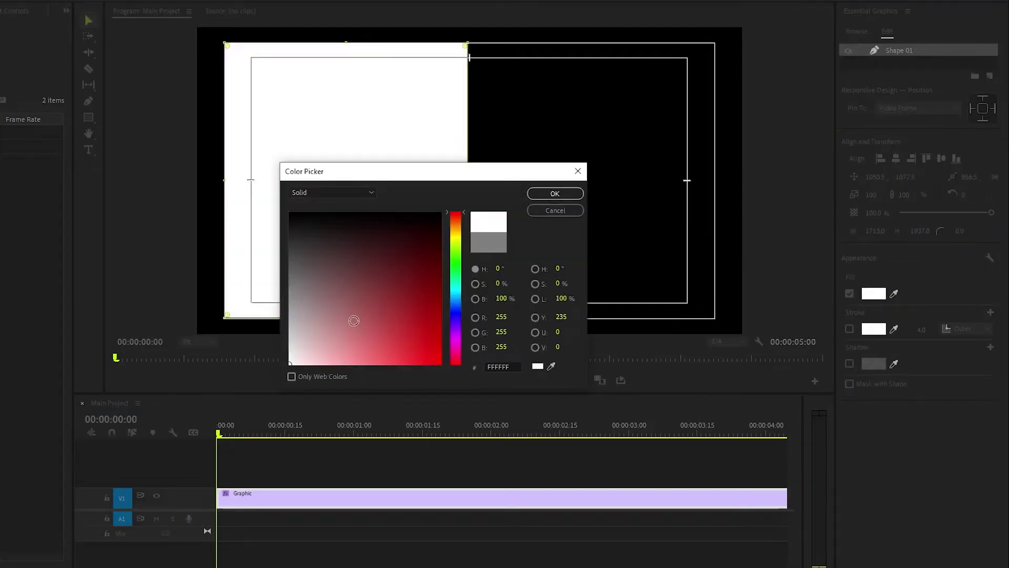
pyautogui.click(555, 194)
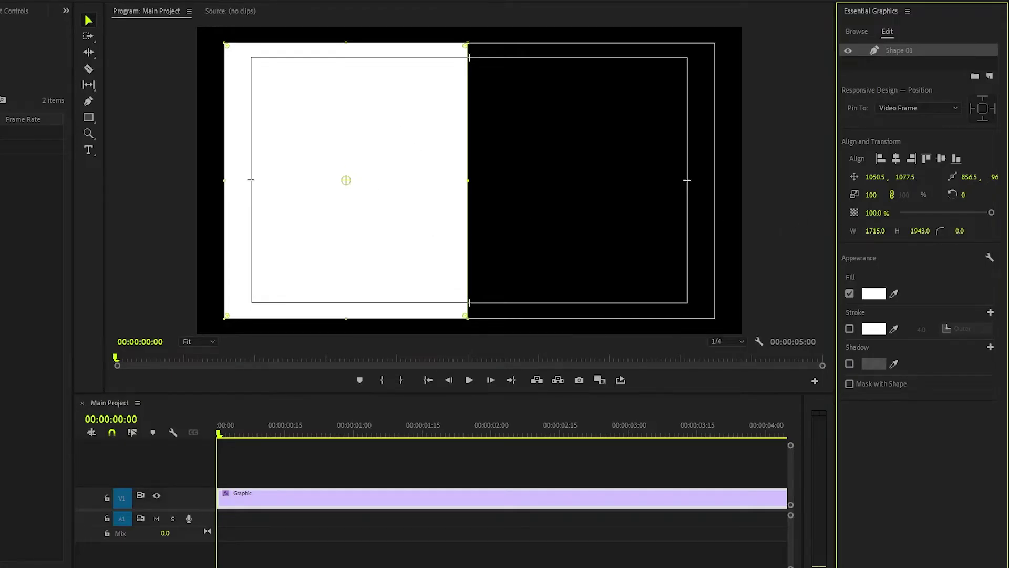
# Step: Round the rectangle's corners with a corner radius of 42
pyautogui.click(960, 231)
pyautogui.write('42.8')
pyautogui.press('Return')
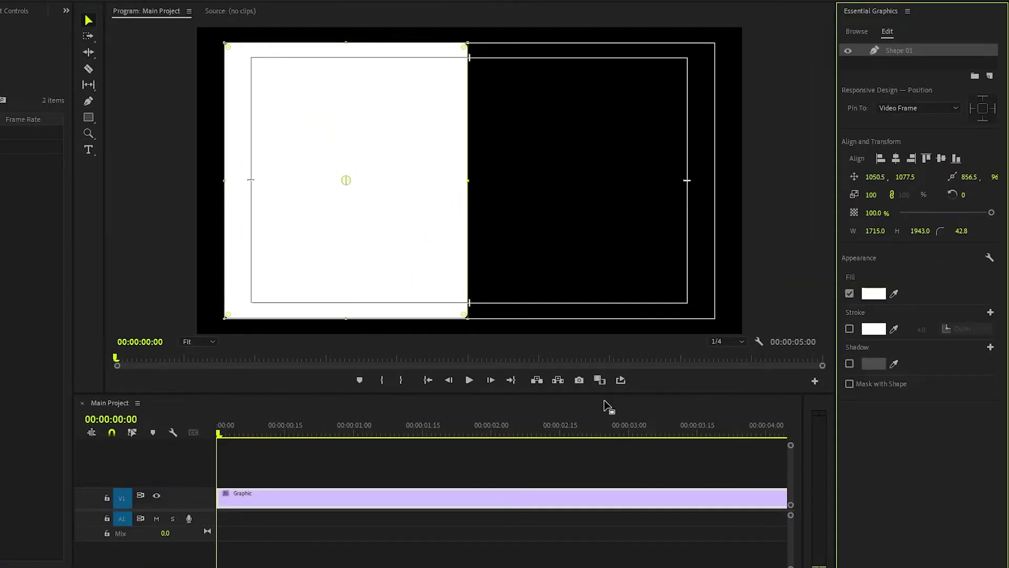
# Step: Duplicate the graphic onto V2 and move its rectangle to the frame's right half
pyautogui.moveTo(604, 404); pyautogui.dragTo(364, 477)
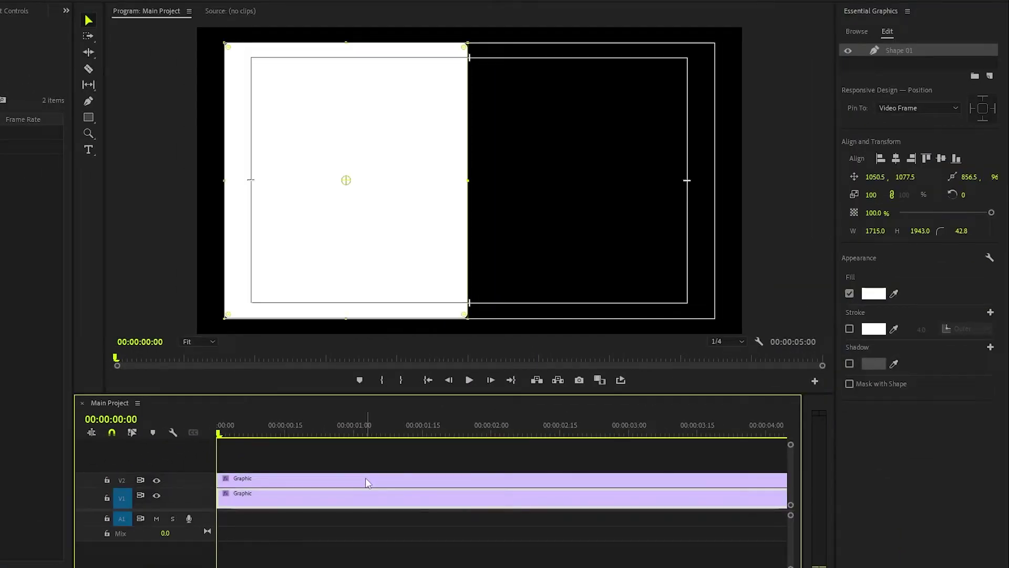
pyautogui.click(893, 50)
pyautogui.moveTo(410, 205); pyautogui.dragTo(656, 199)
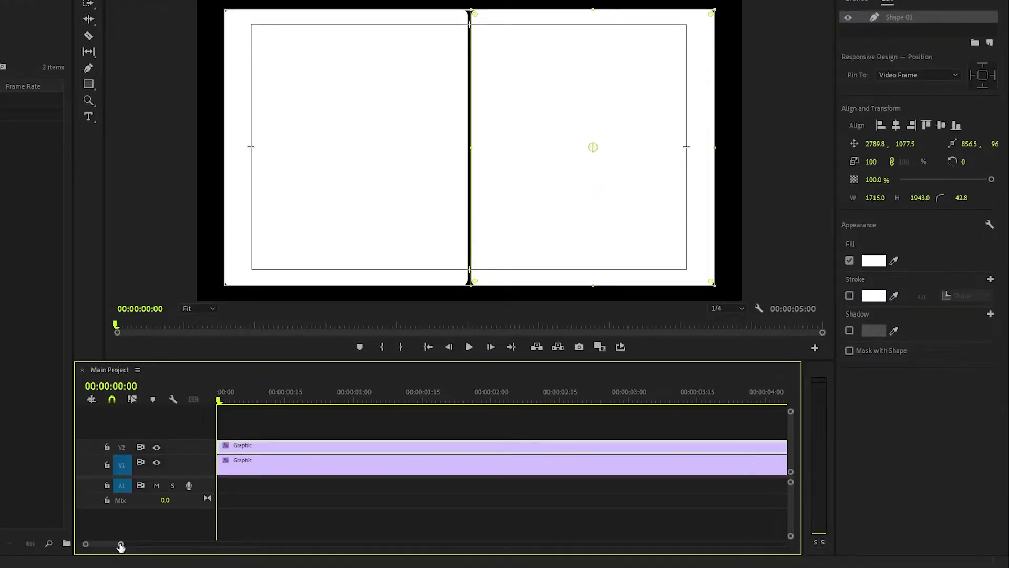
pyautogui.moveTo(121, 544); pyautogui.dragTo(135, 544)
pyautogui.moveTo(361, 448); pyautogui.dragTo(340, 474)
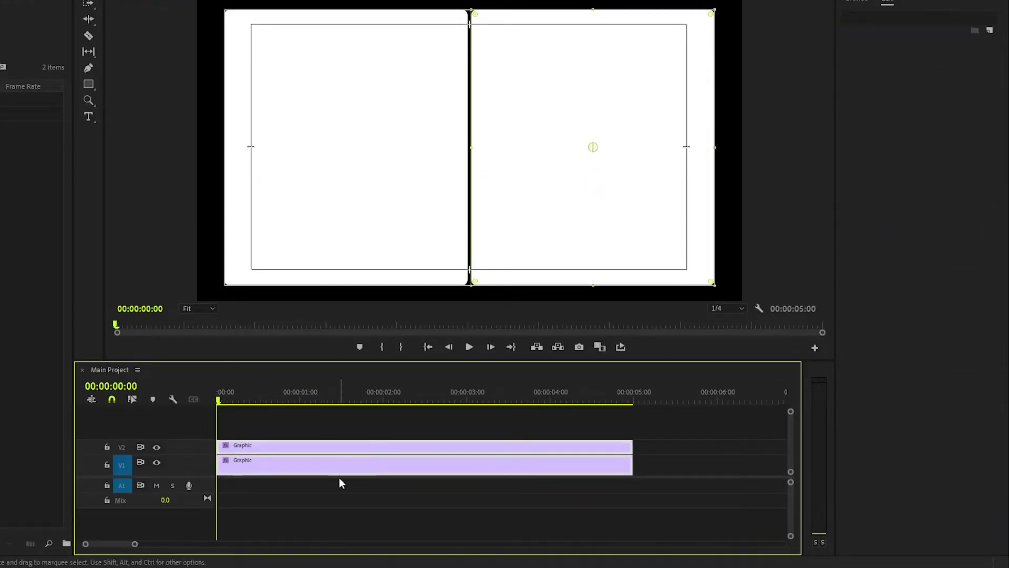
# Step: Nest both graphic clips into a sequence named 'Slit Screen Placeholder'
pyautogui.rightClick(359, 448)
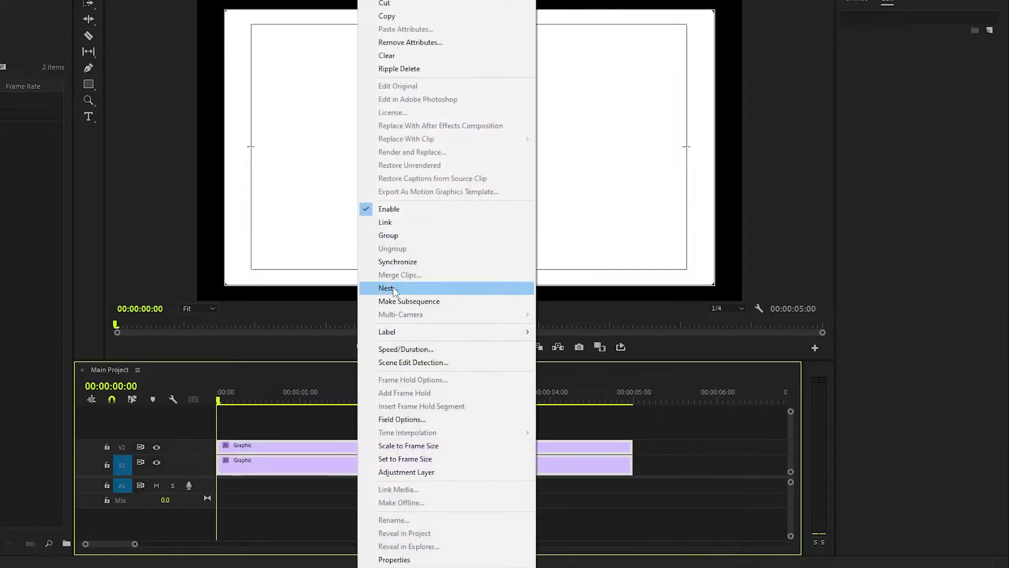
pyautogui.click(392, 288)
pyautogui.write('Slit')
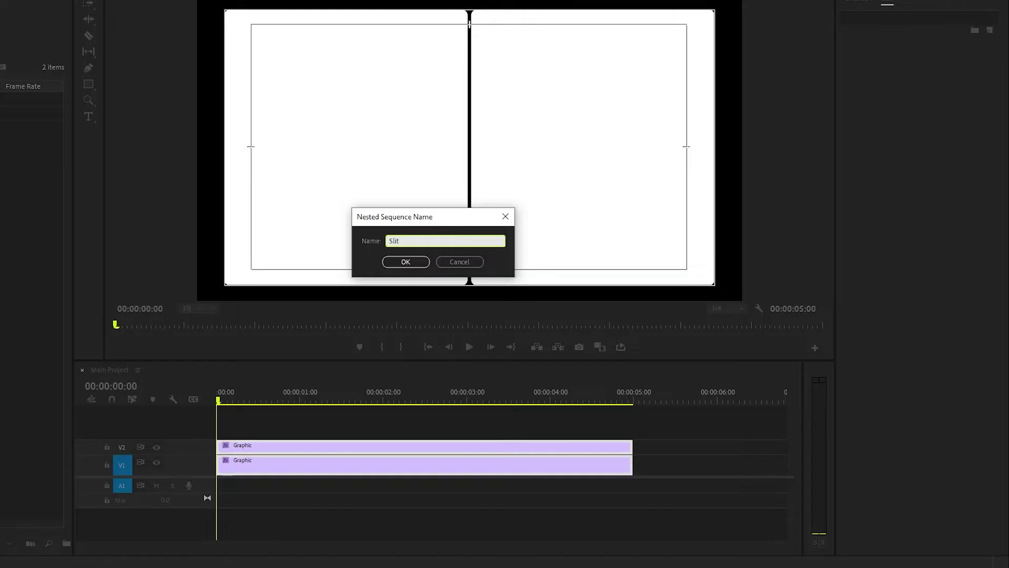
pyautogui.write(' Screen Placeholder')
pyautogui.click(389, 263)
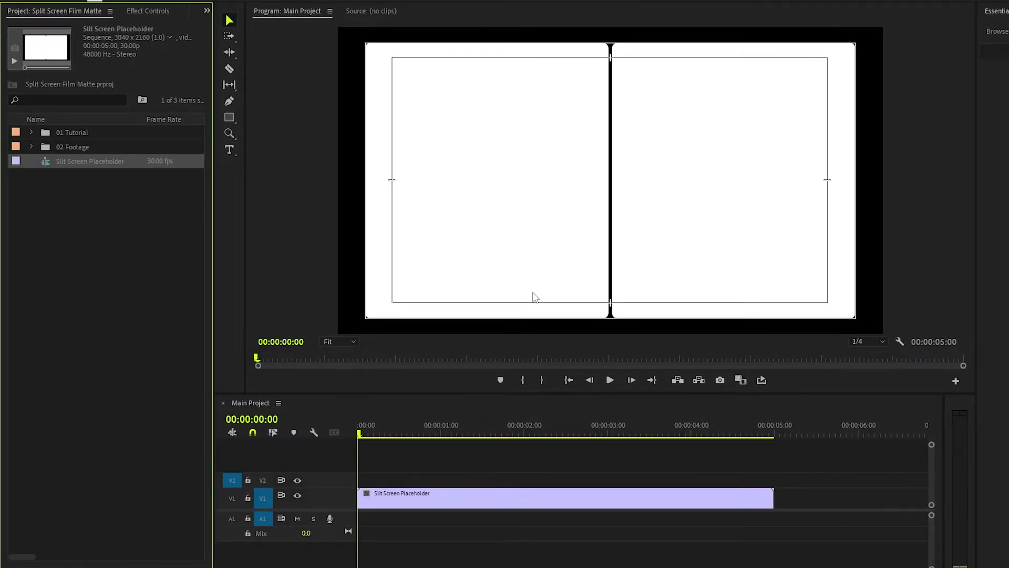
# Step: Create a 3840x2160 adjustment layer and place it on V2 above the nested placeholder
pyautogui.rightClick(87, 228)
pyautogui.moveTo(210, 278)
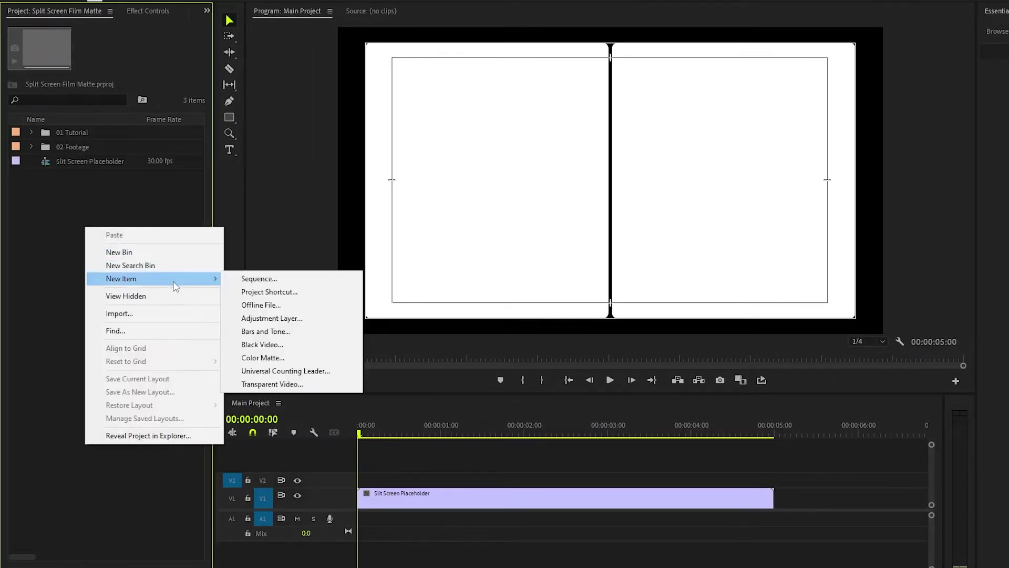
pyautogui.click(270, 318)
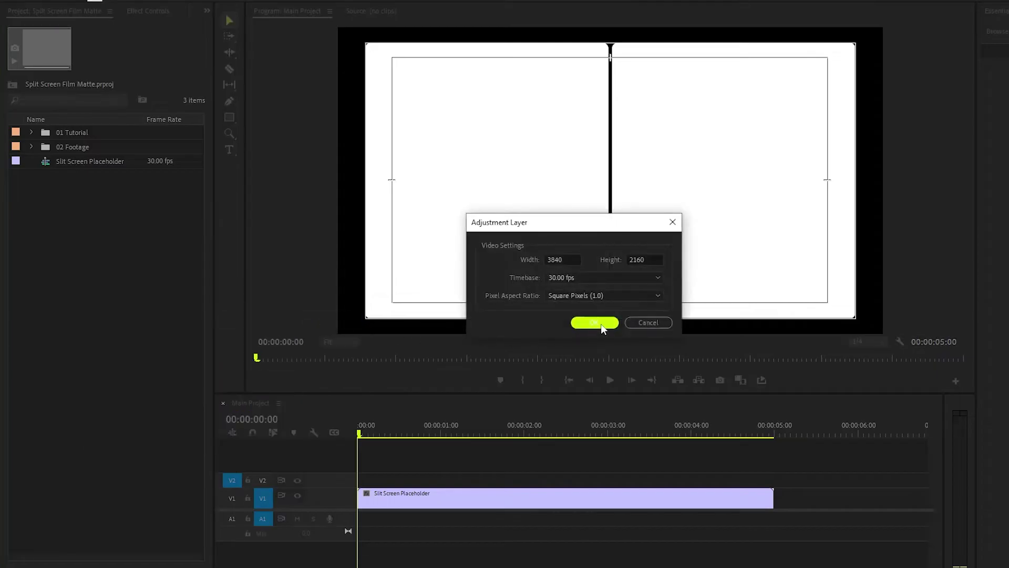
pyautogui.click(594, 322)
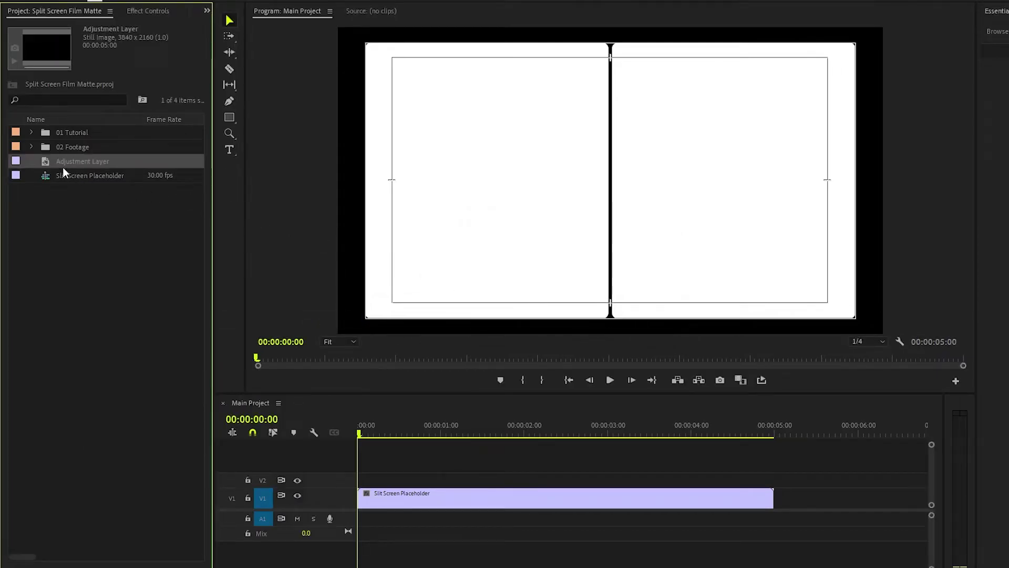
pyautogui.moveTo(50, 163); pyautogui.dragTo(338, 477)
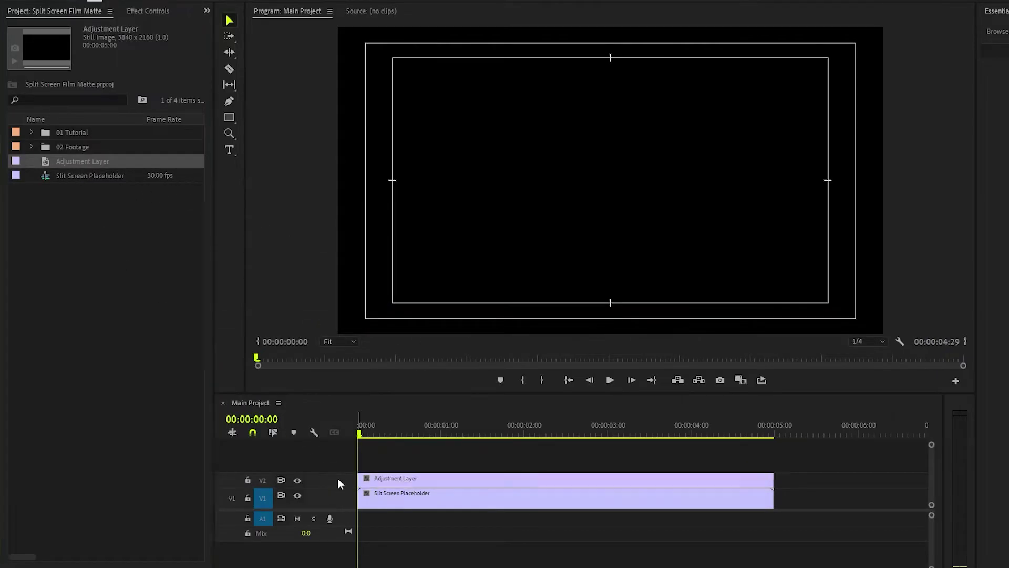
pyautogui.click(467, 437)
pyautogui.moveTo(468, 438); pyautogui.dragTo(510, 443)
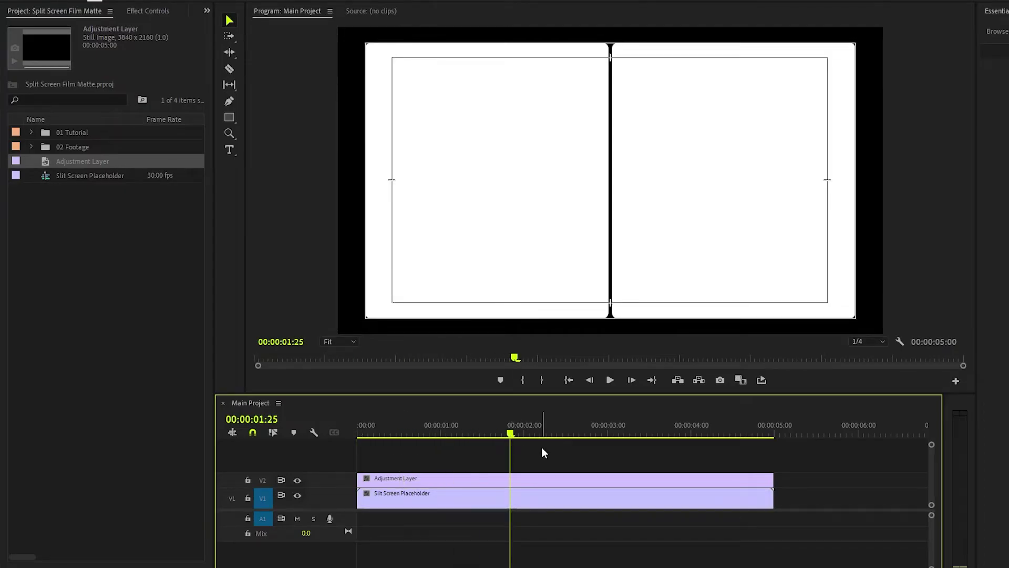
# Step: Apply the Roughen Edges effect to the adjustment layer
pyautogui.click(207, 11)
pyautogui.click(217, 48)
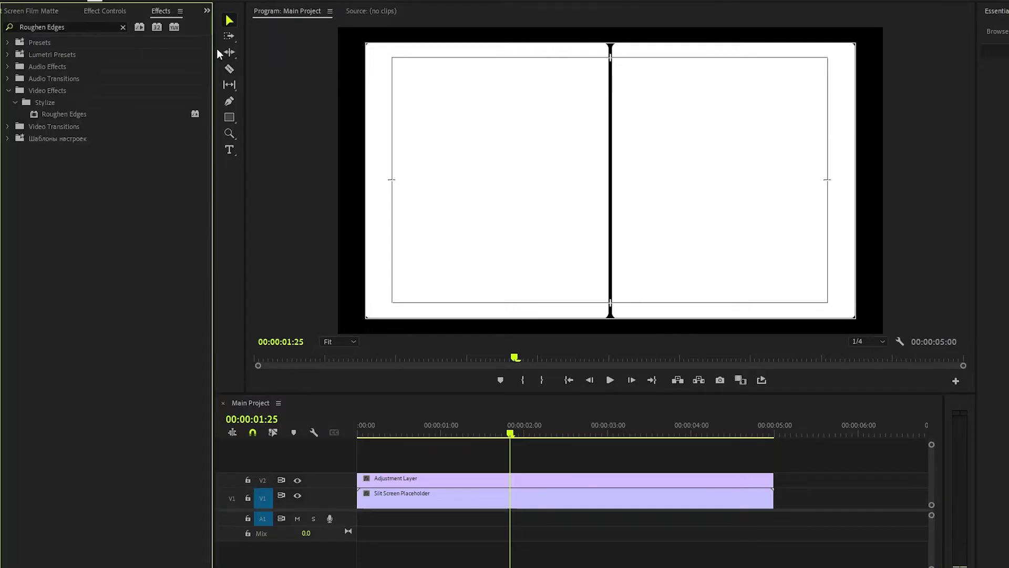
pyautogui.click(79, 114)
pyautogui.moveTo(70, 115); pyautogui.dragTo(396, 479)
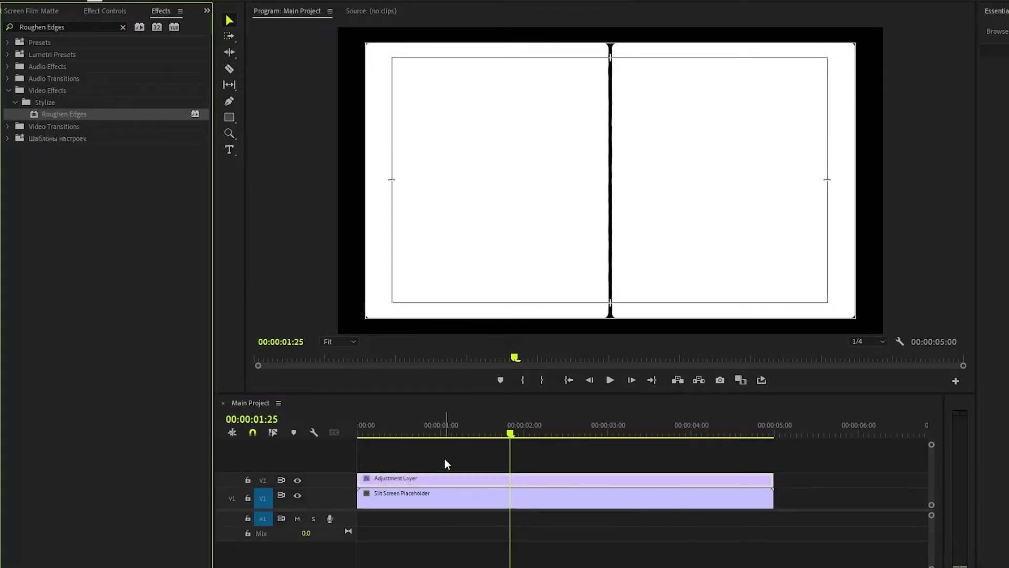
pyautogui.click(122, 12)
pyautogui.click(74, 132)
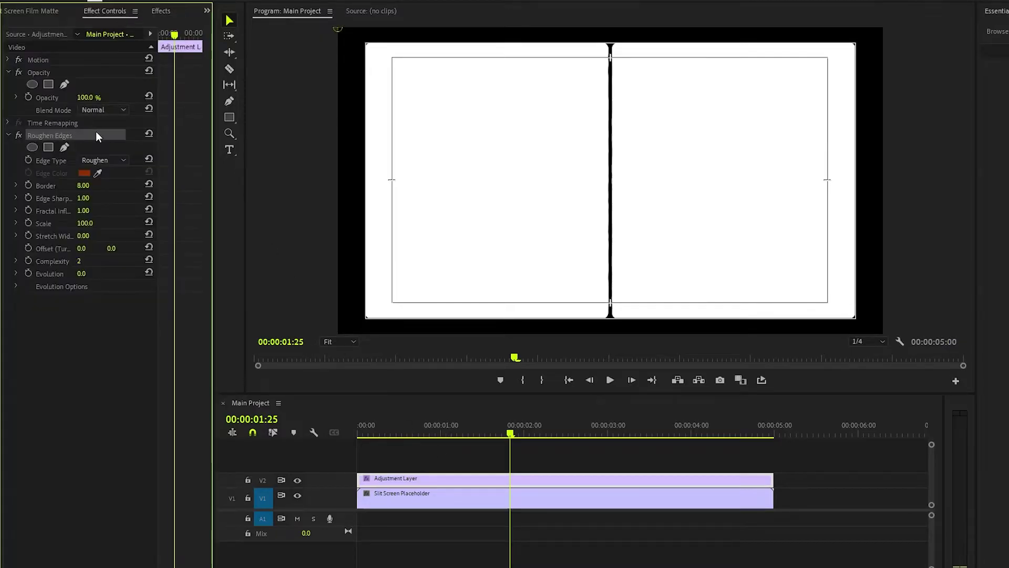
# Step: Set Roughen Edges to Border 11, Edge Sharpness 10, Scale 18, and hide the safe margins
pyautogui.click(64, 186)
pyautogui.click(84, 186)
pyautogui.write('11')
pyautogui.press('Return')
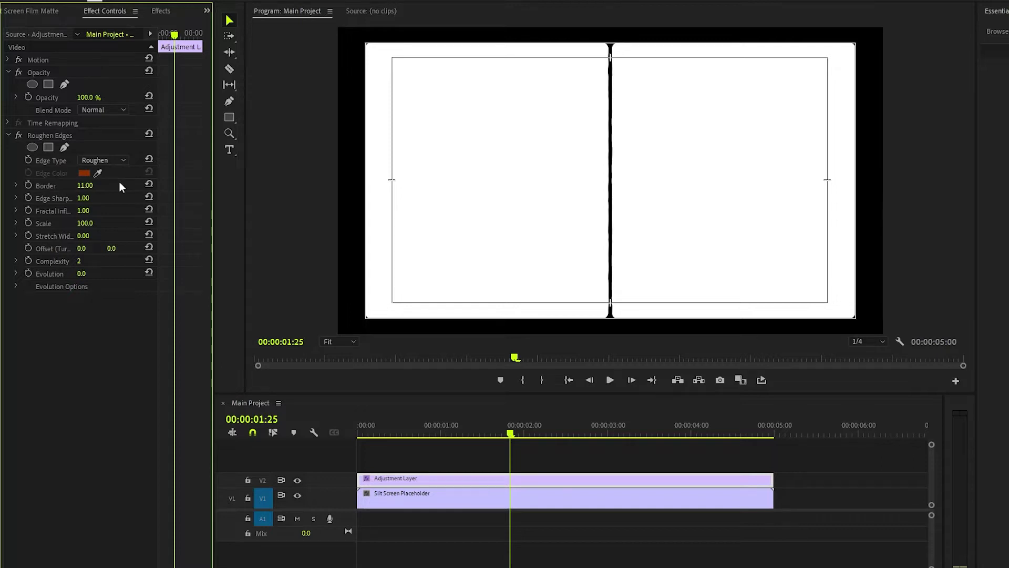
pyautogui.click(106, 195)
pyautogui.write('10')
pyautogui.press('Return')
pyautogui.click(85, 223)
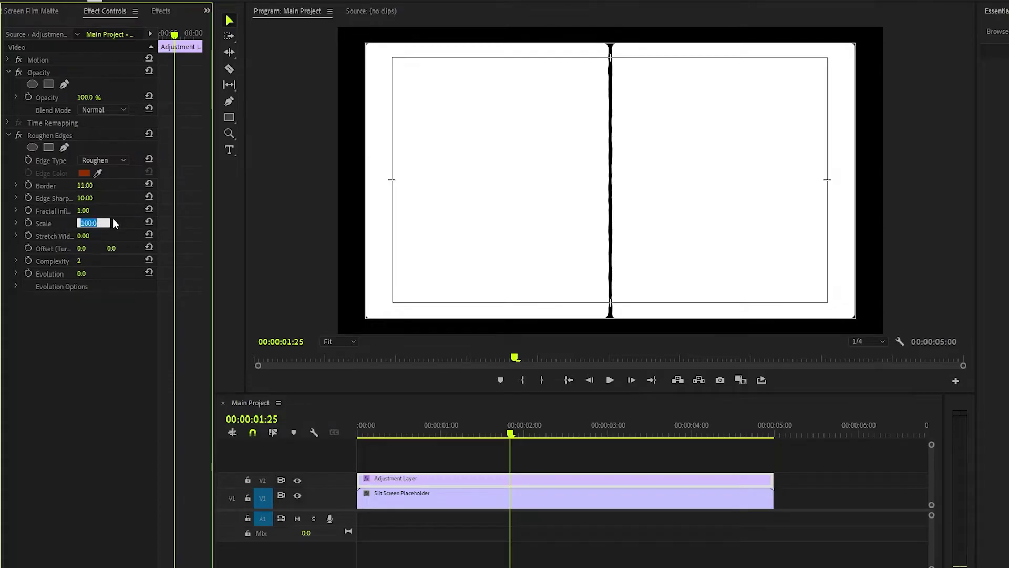
pyautogui.write('18')
pyautogui.press('Return')
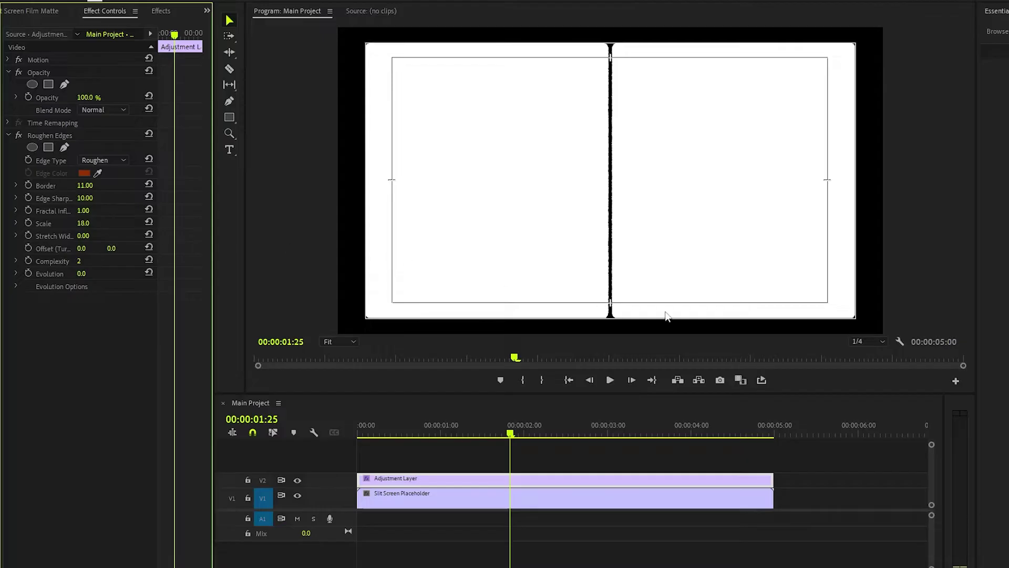
pyautogui.click(900, 341)
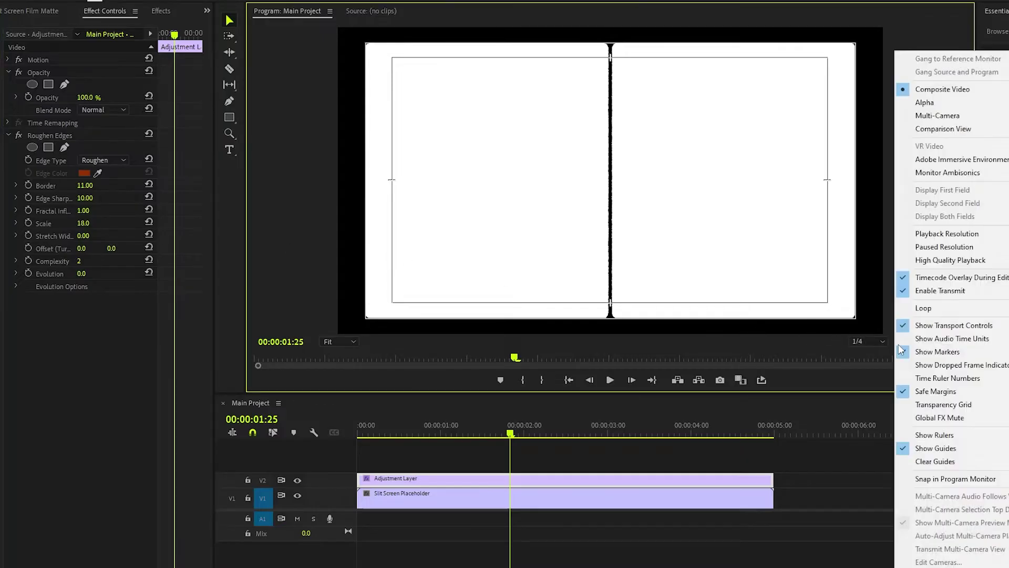
pyautogui.click(914, 391)
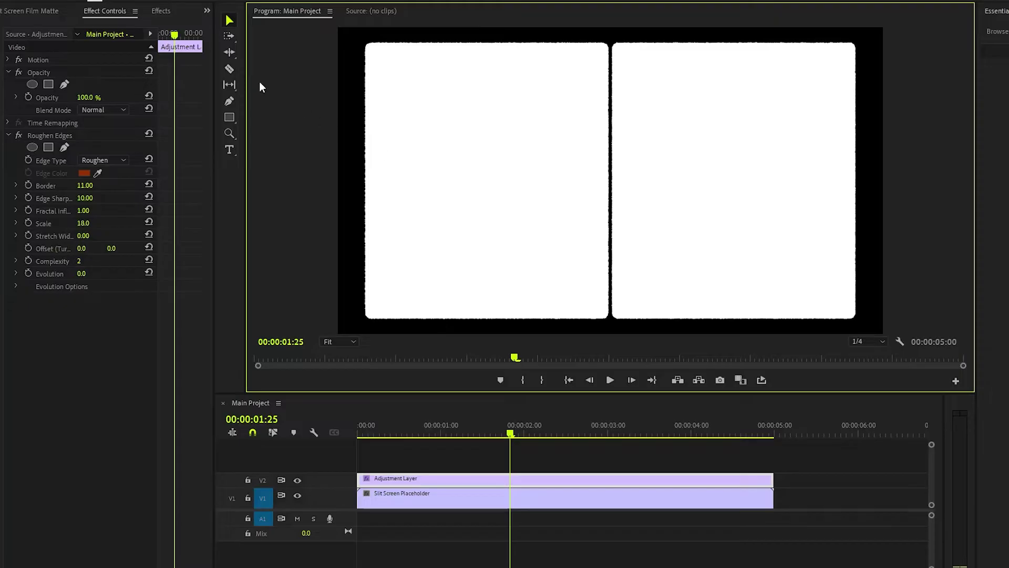
# Step: Add a second Roughen Edges to the adjustment layer with edge type Rusty
pyautogui.click(161, 11)
pyautogui.moveTo(72, 120); pyautogui.dragTo(406, 475)
pyautogui.click(114, 12)
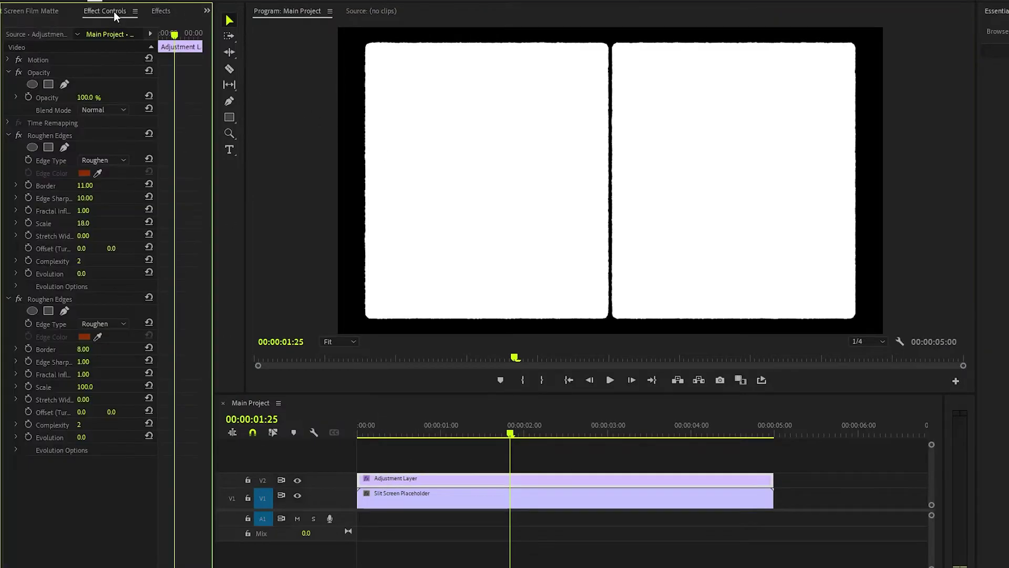
pyautogui.click(66, 297)
pyautogui.click(118, 323)
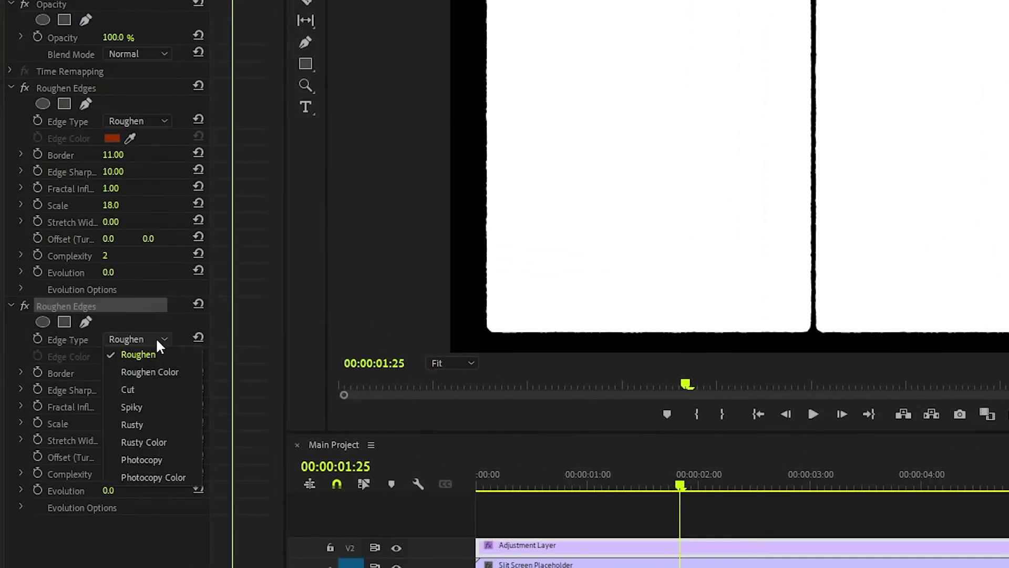
pyautogui.click(154, 425)
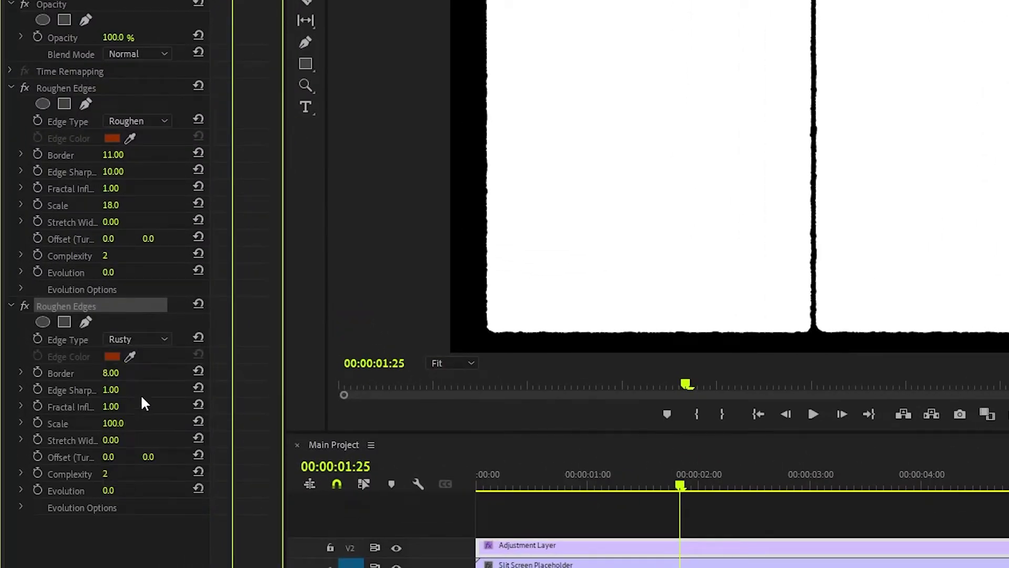
# Step: Give the second Roughen Edges Border 23, Edge Sharpness 1.4 and Scale 15
pyautogui.click(115, 373)
pyautogui.write('23')
pyautogui.press('Return')
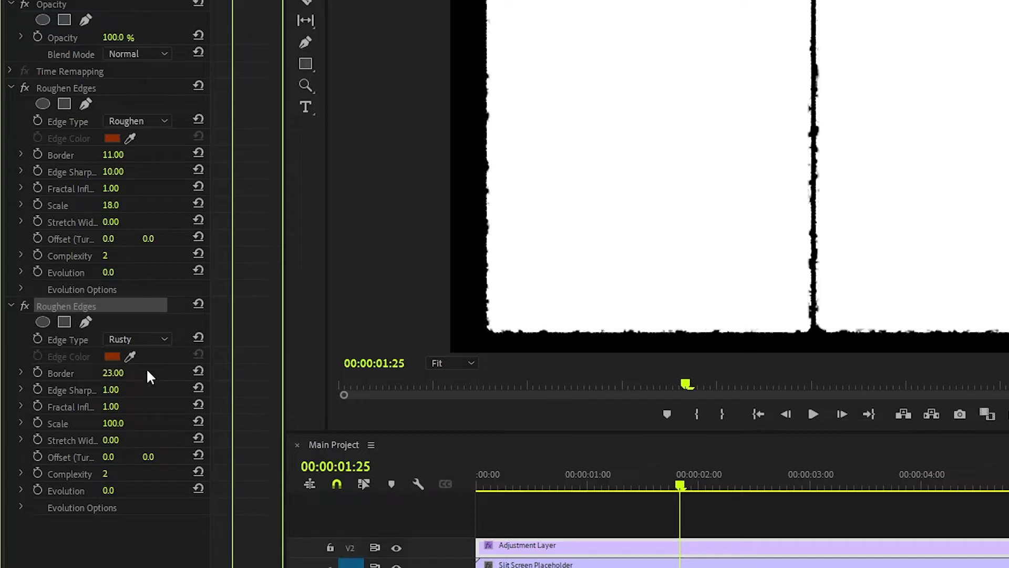
pyautogui.click(115, 390)
pyautogui.write('1.4')
pyautogui.press('Return')
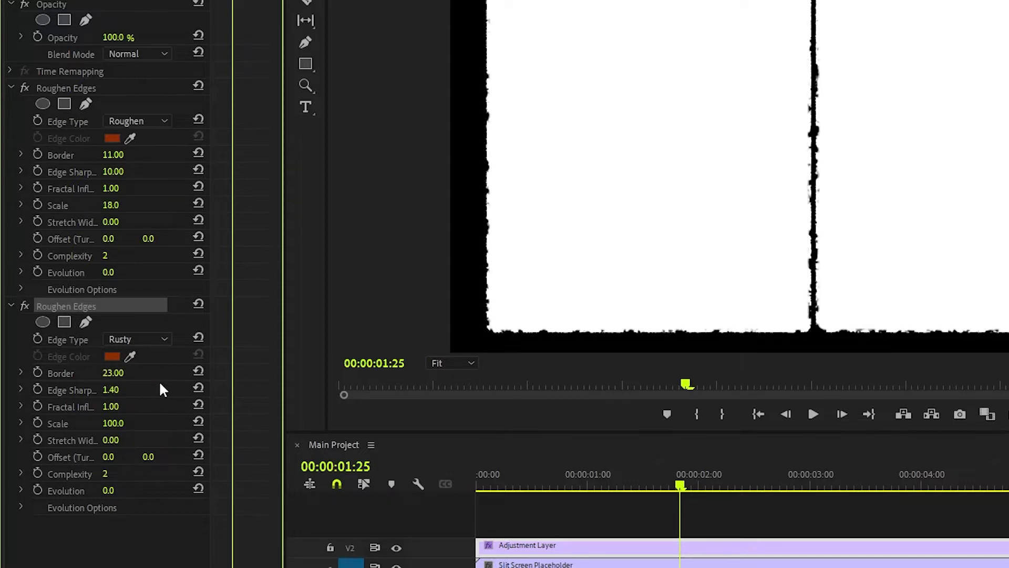
pyautogui.click(124, 423)
pyautogui.write('15')
pyautogui.press('Return')
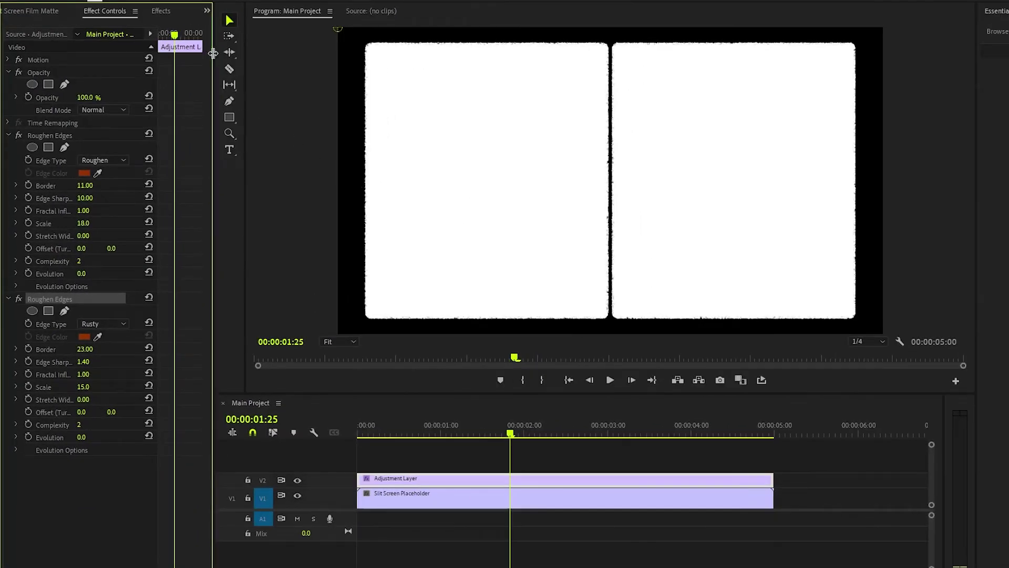
# Step: Add a Gaussian Blur with Blurriness 3 to the adjustment layer
pyautogui.click(161, 11)
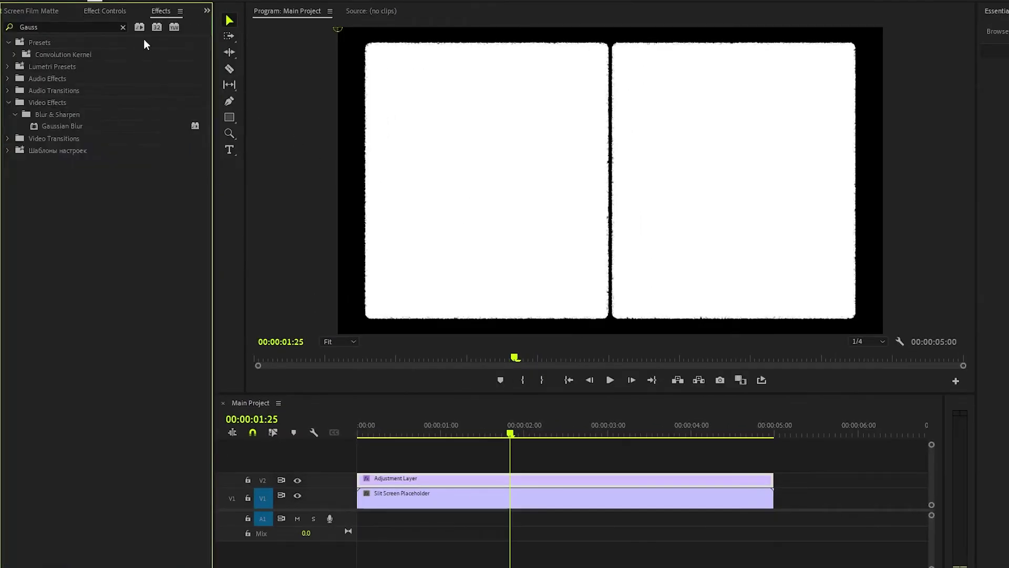
pyautogui.moveTo(68, 127); pyautogui.dragTo(405, 478)
pyautogui.click(120, 13)
pyautogui.click(56, 462)
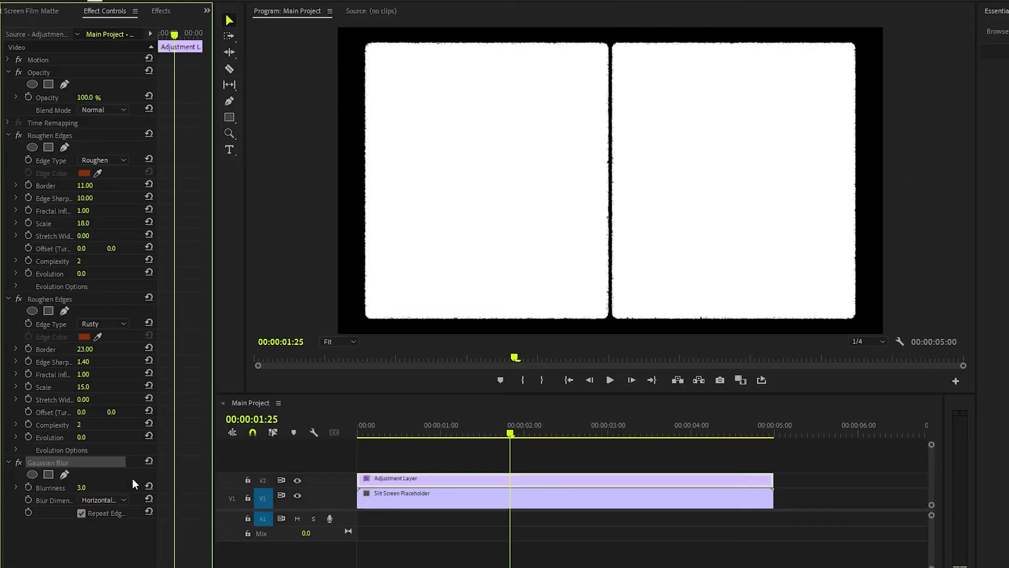
pyautogui.moveTo(554, 458); pyautogui.dragTo(521, 518)
# Step: Nest the adjustment layer and placeholder as 'Matte with Dirt' and move it to V2
pyautogui.rightClick(541, 479)
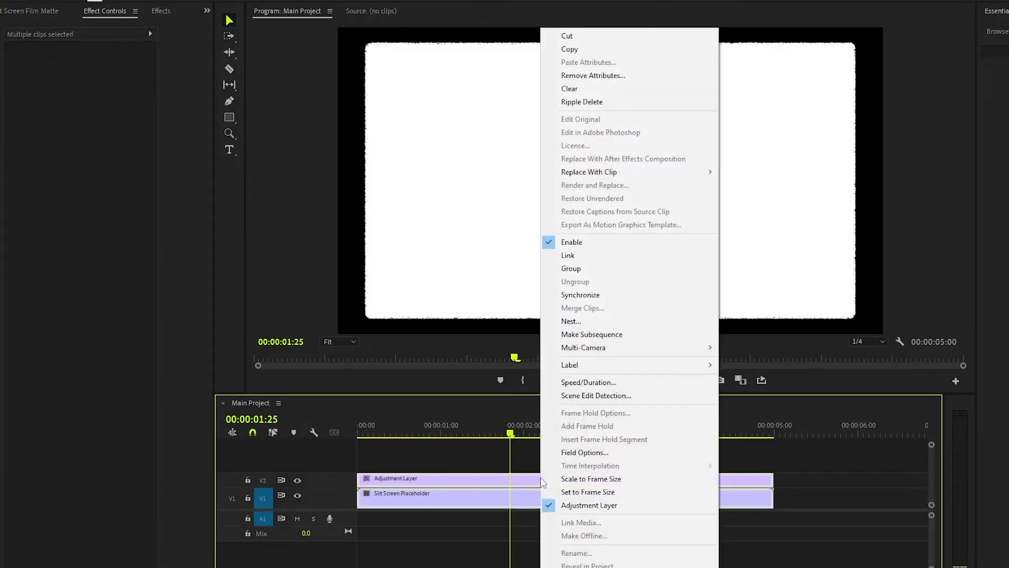
pyautogui.click(573, 322)
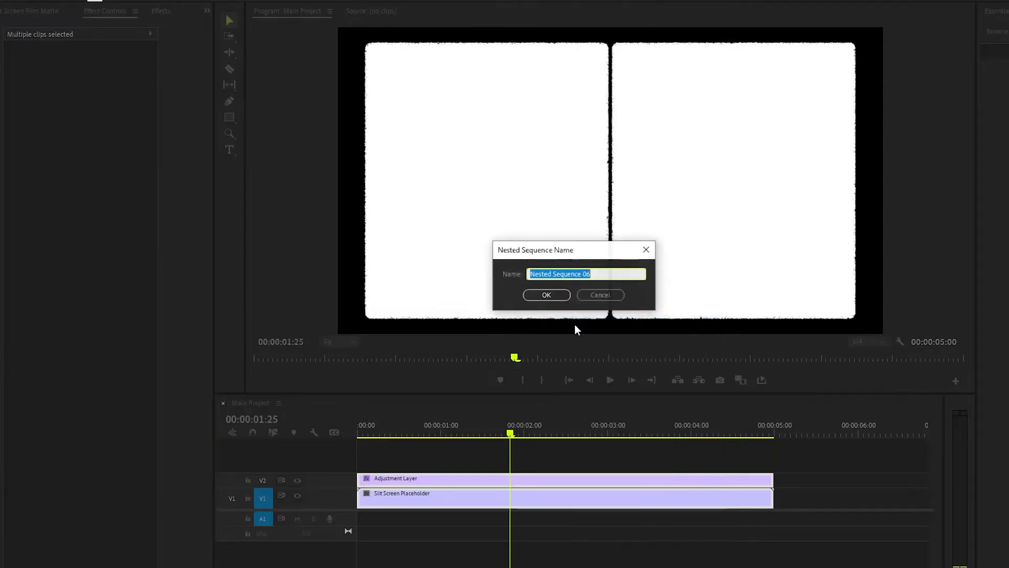
pyautogui.write('Matte with Dirt')
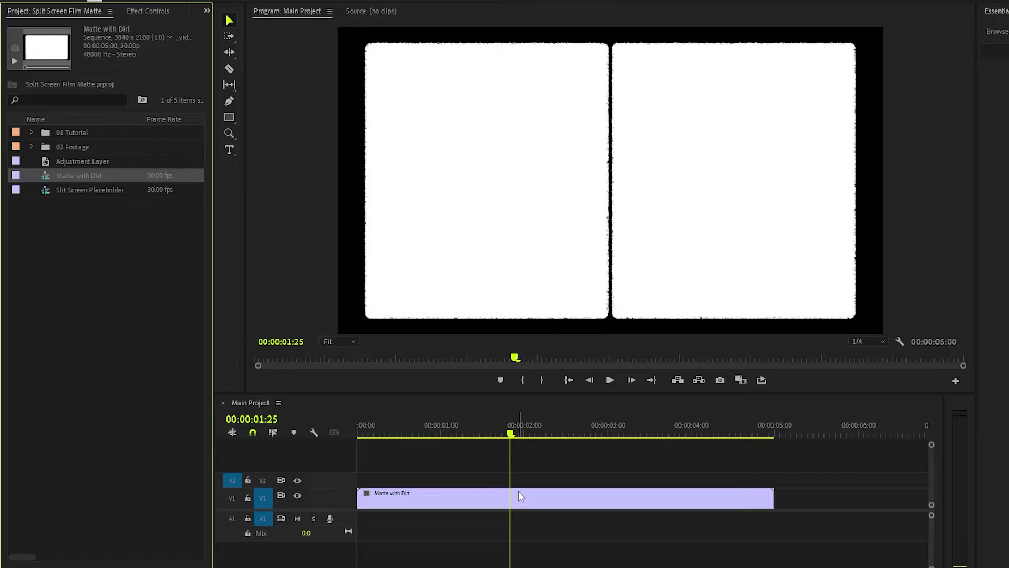
pyautogui.moveTo(519, 497); pyautogui.dragTo(528, 481)
pyautogui.rightClick(90, 277)
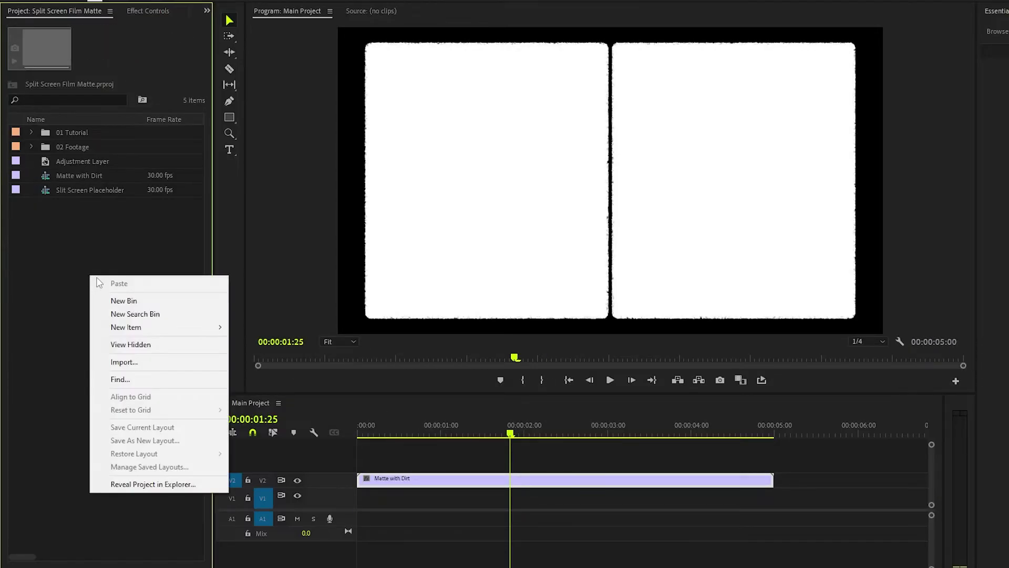
pyautogui.moveTo(180, 328)
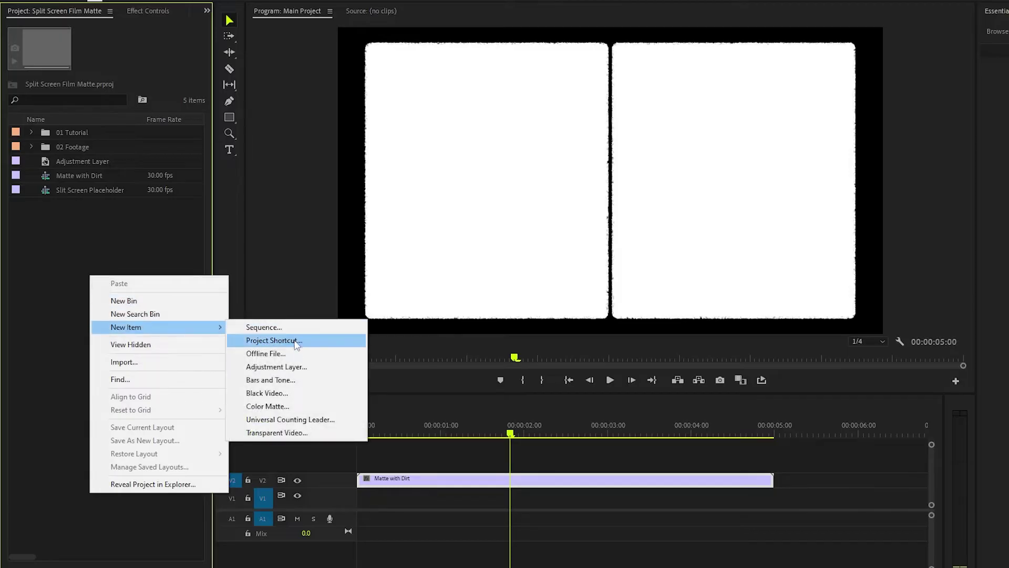
# Step: Create a black color matte named BG and place it on V1 beneath Matte with Dirt
pyautogui.click(299, 406)
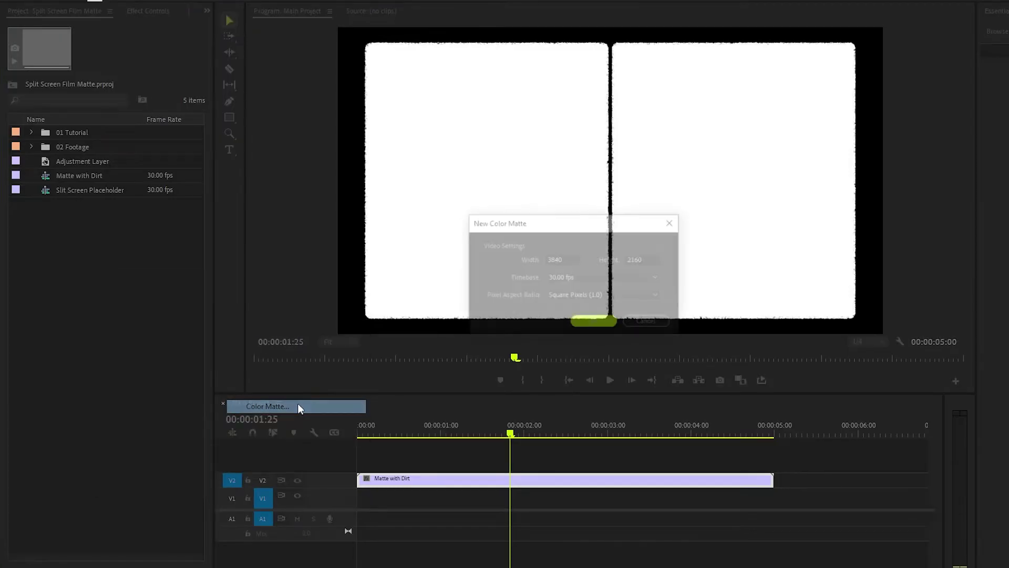
pyautogui.click(576, 325)
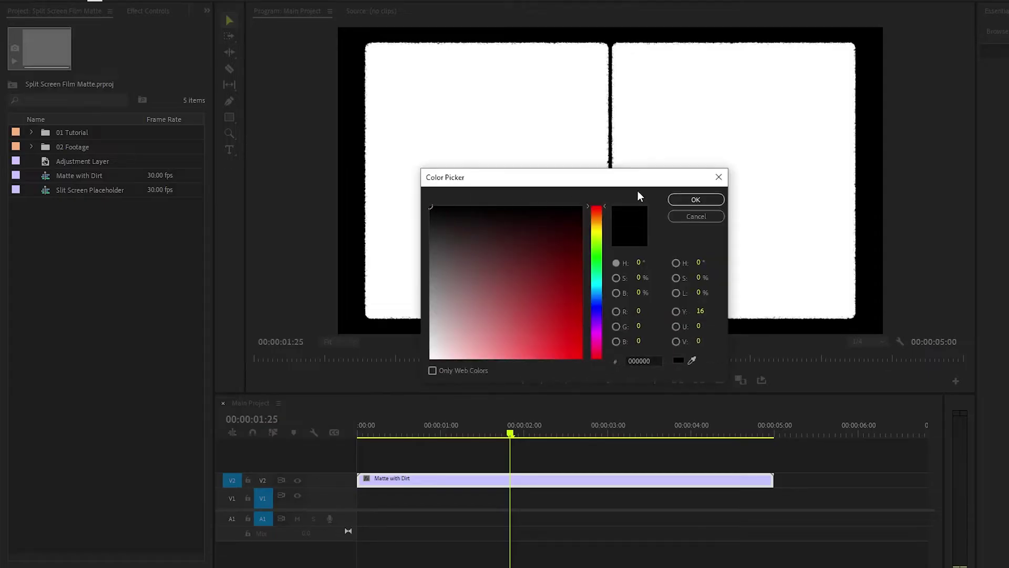
pyautogui.click(686, 201)
pyautogui.write('BG')
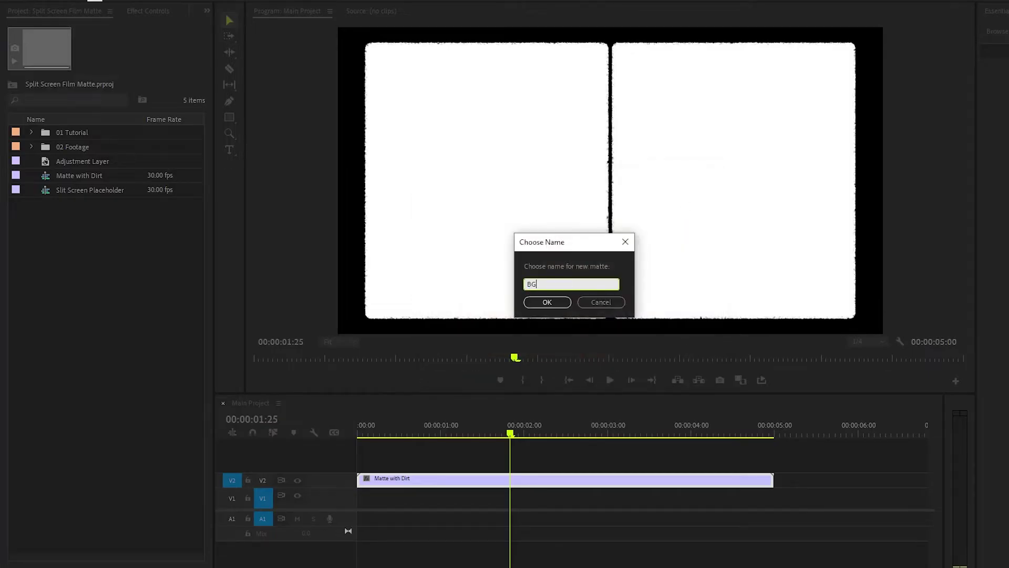
pyautogui.click(563, 303)
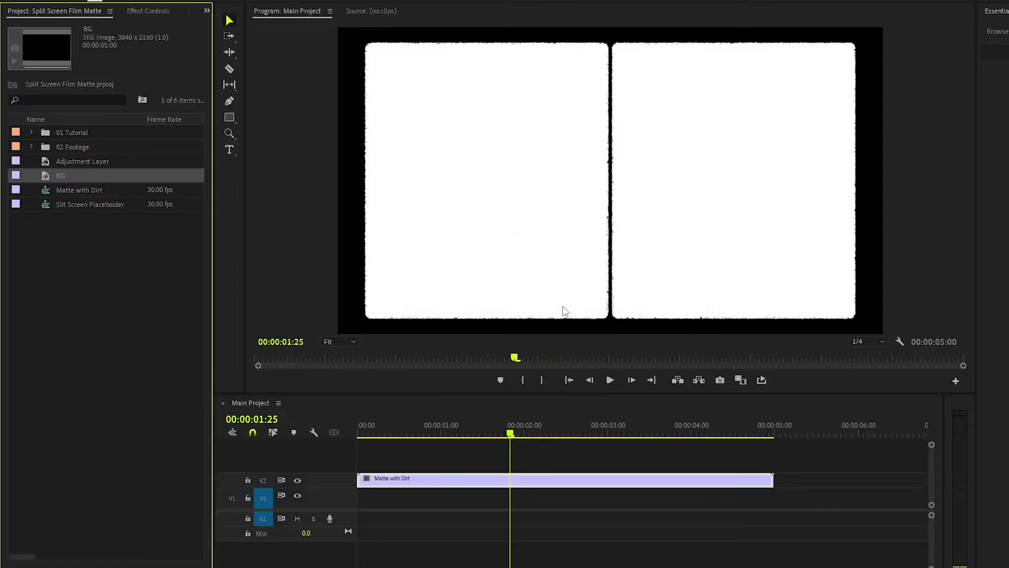
pyautogui.moveTo(51, 179); pyautogui.dragTo(343, 502)
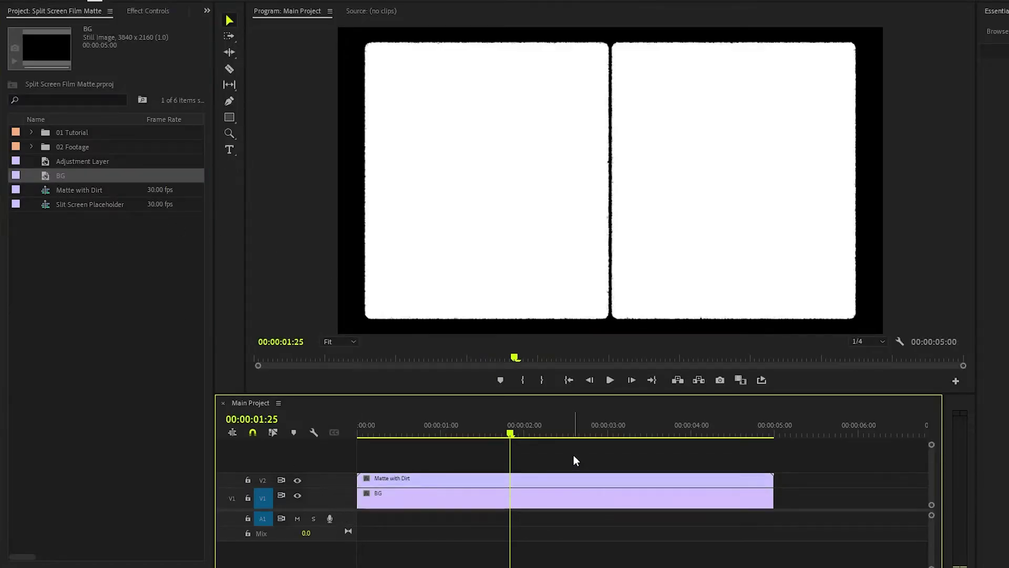
pyautogui.moveTo(574, 456); pyautogui.dragTo(545, 509)
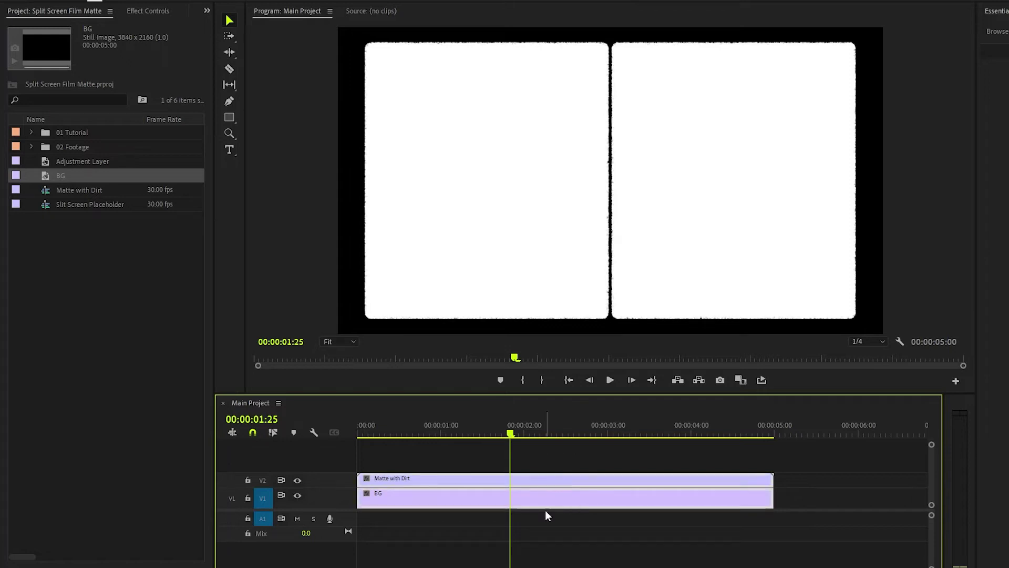
# Step: Nest Matte with Dirt and BG as 'Split Screen Overlay' and move it up to V3
pyautogui.rightClick(552, 475)
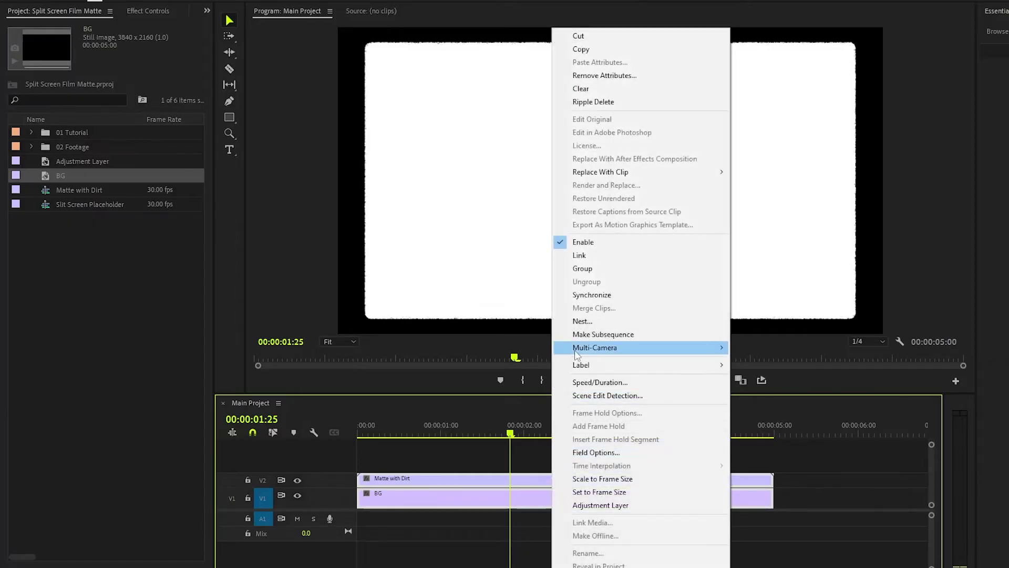
pyautogui.click(580, 322)
pyautogui.write('Split ')
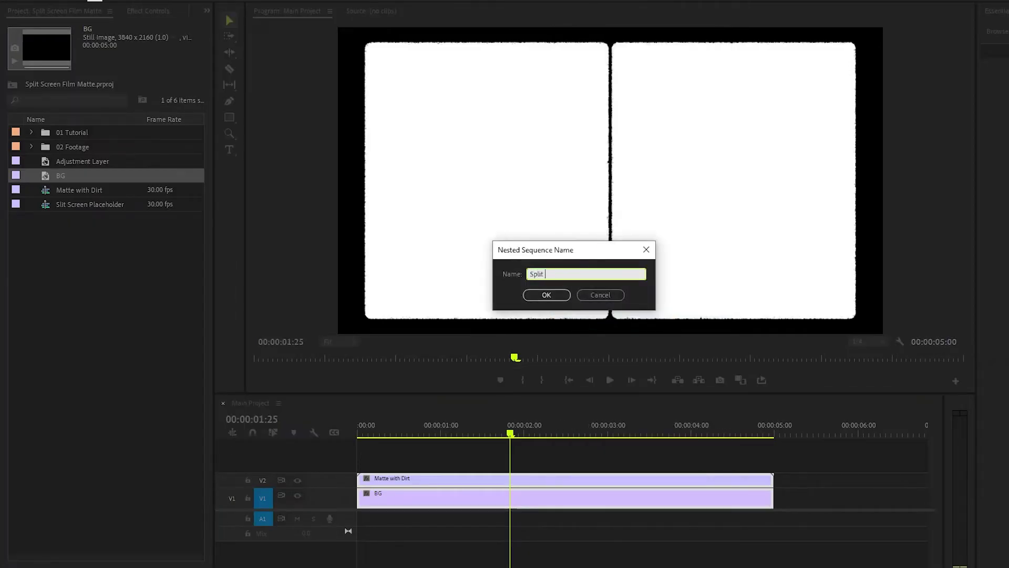
pyautogui.write('Screen Overlay')
pyautogui.click(557, 296)
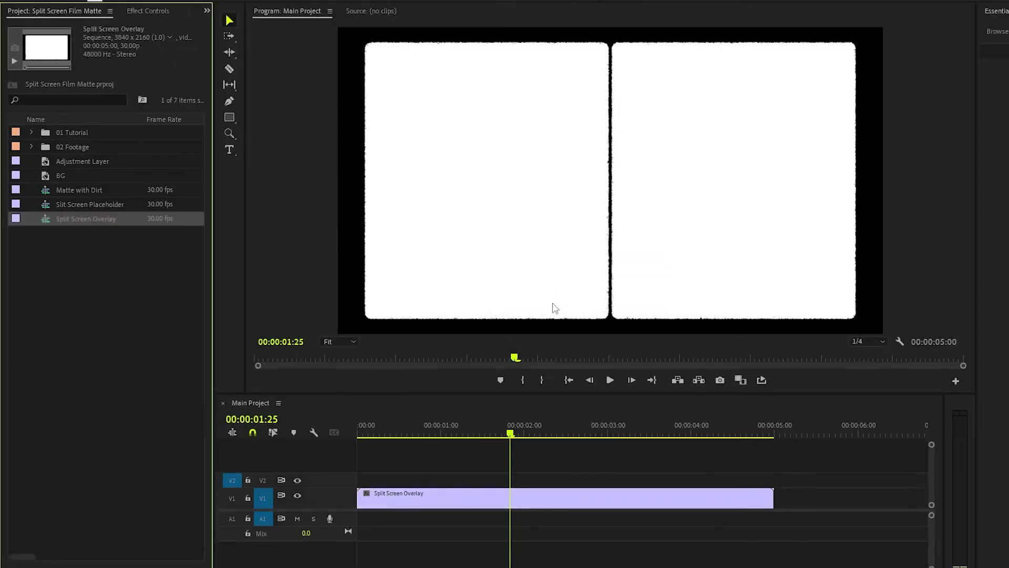
pyautogui.moveTo(528, 490); pyautogui.dragTo(527, 465)
pyautogui.click(530, 494)
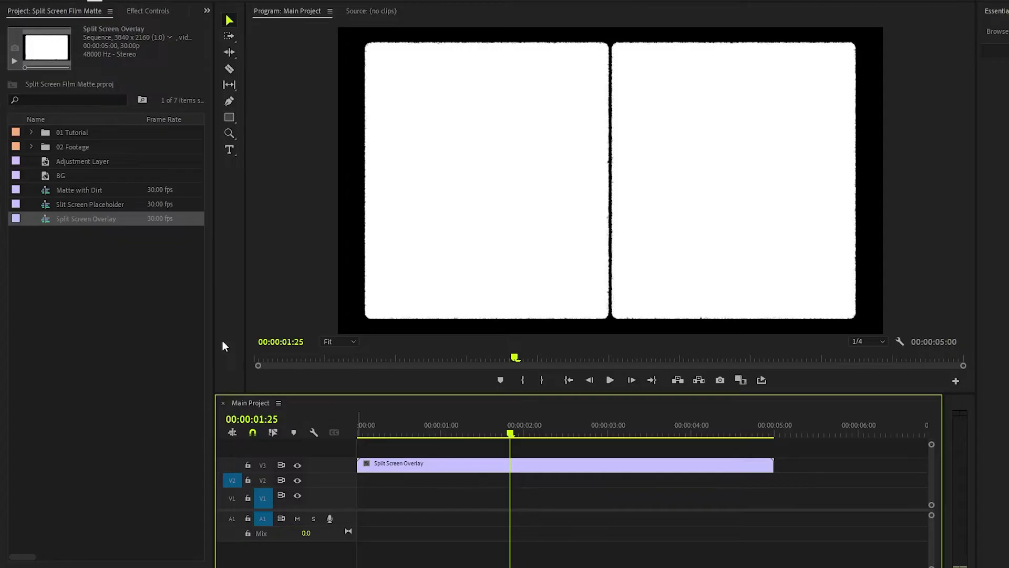
# Step: Place 01 Footage.mp4 from the 02 Footage bin onto track V1
pyautogui.click(64, 148)
pyautogui.click(31, 146)
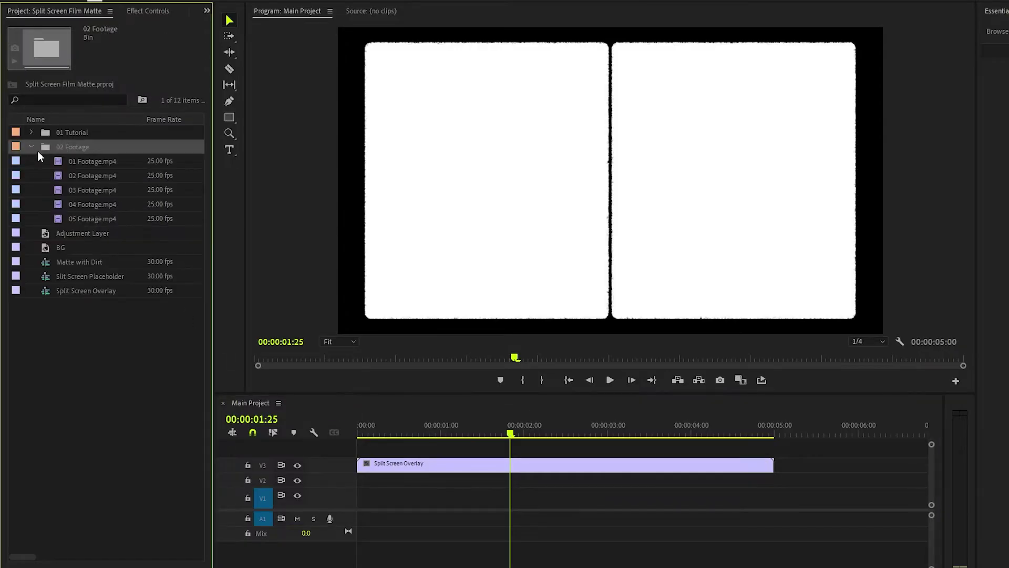
pyautogui.click(77, 163)
pyautogui.moveTo(71, 160); pyautogui.dragTo(527, 505)
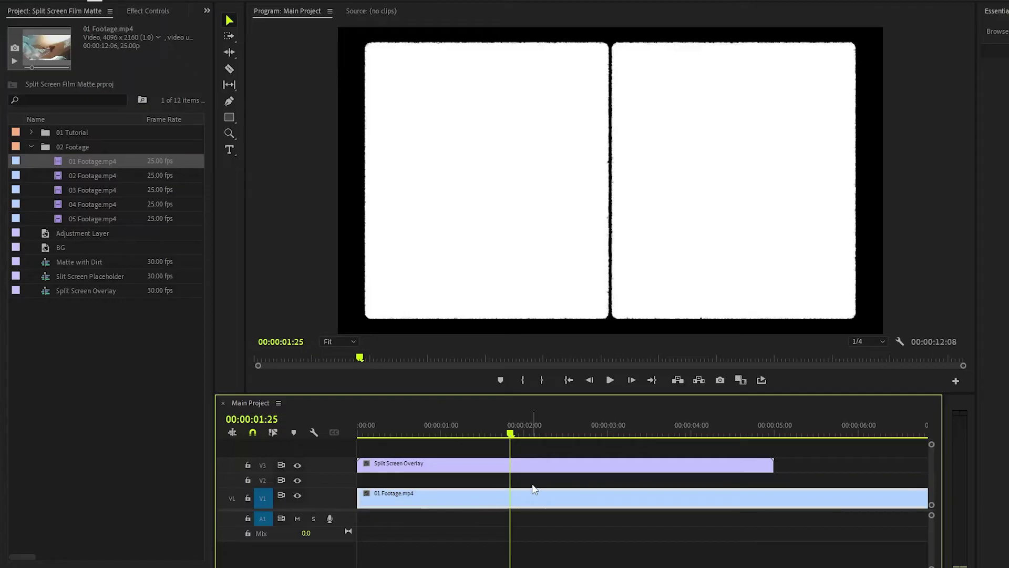
# Step: Set the Split Screen Overlay clip's Opacity blend mode to Multiply
pyautogui.click(531, 467)
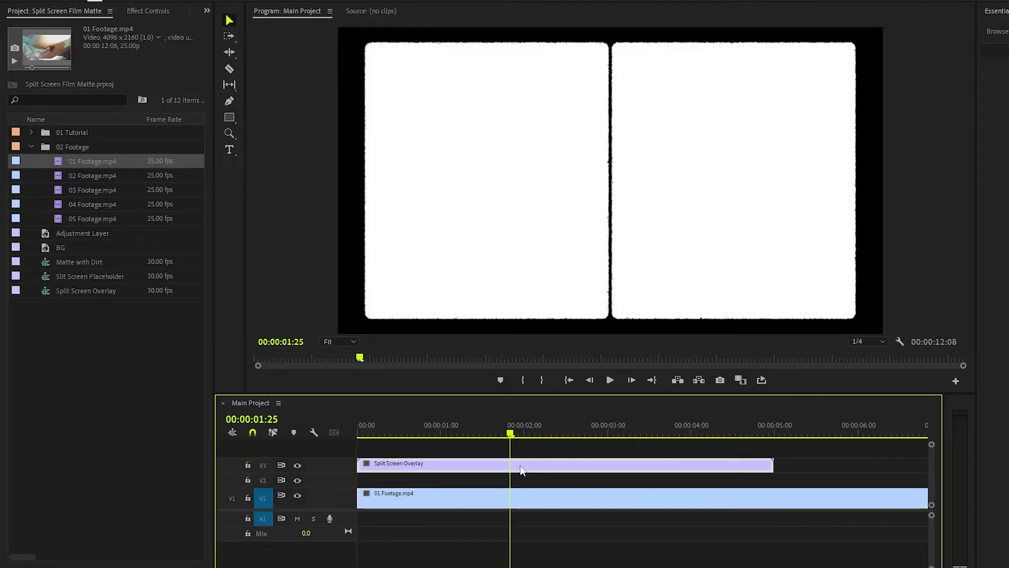
pyautogui.click(159, 12)
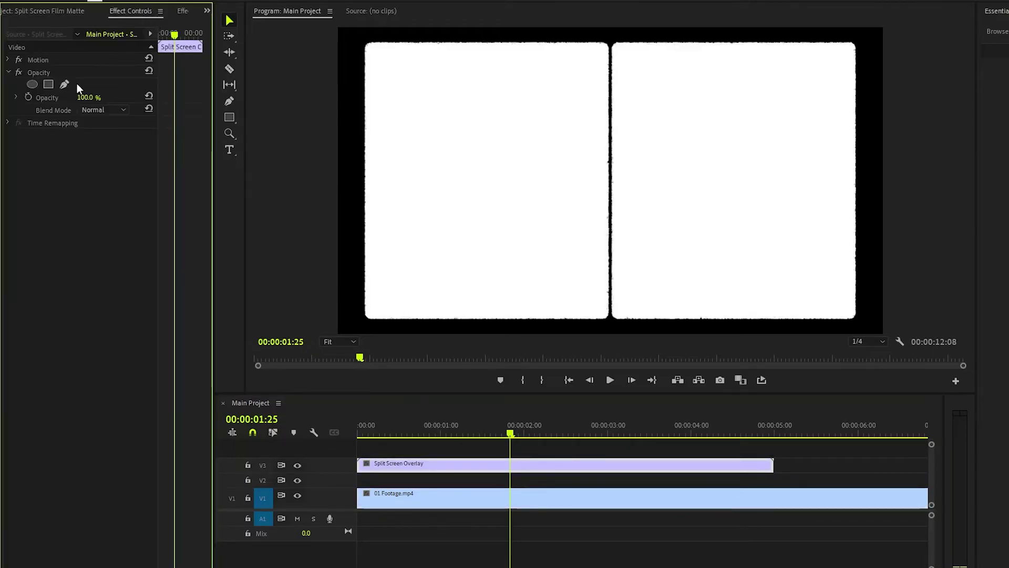
pyautogui.click(44, 72)
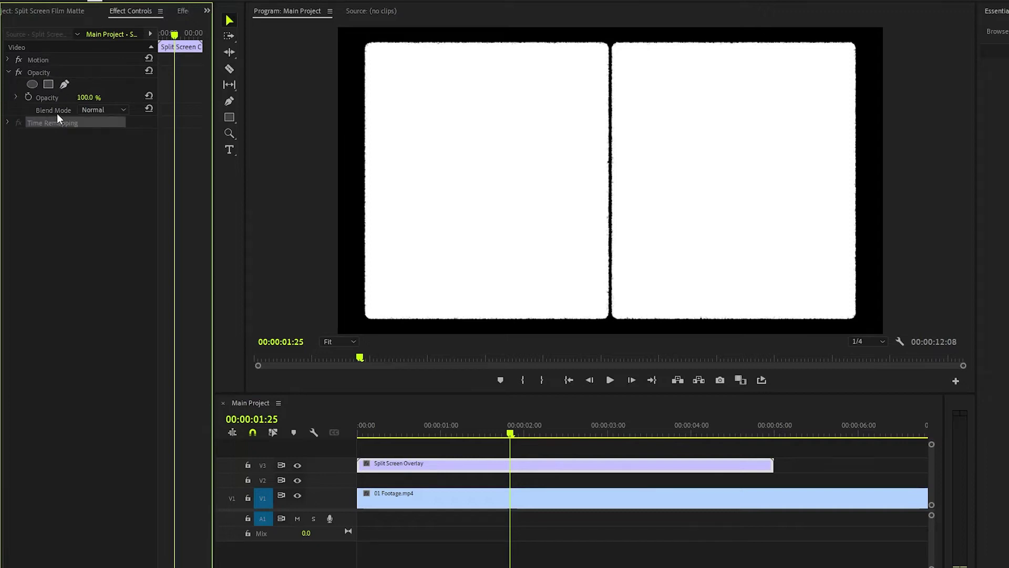
pyautogui.click(105, 109)
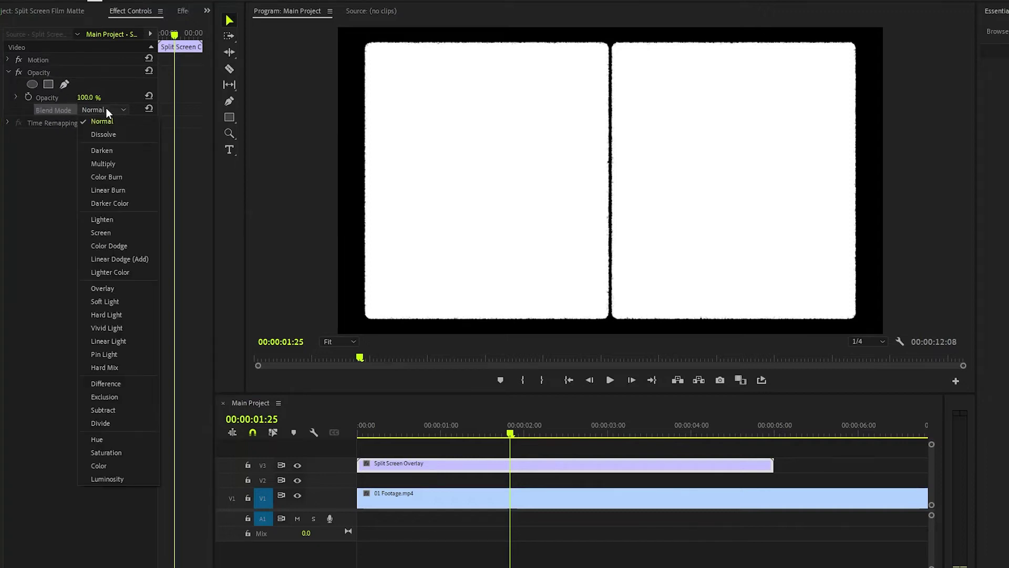
pyautogui.click(113, 163)
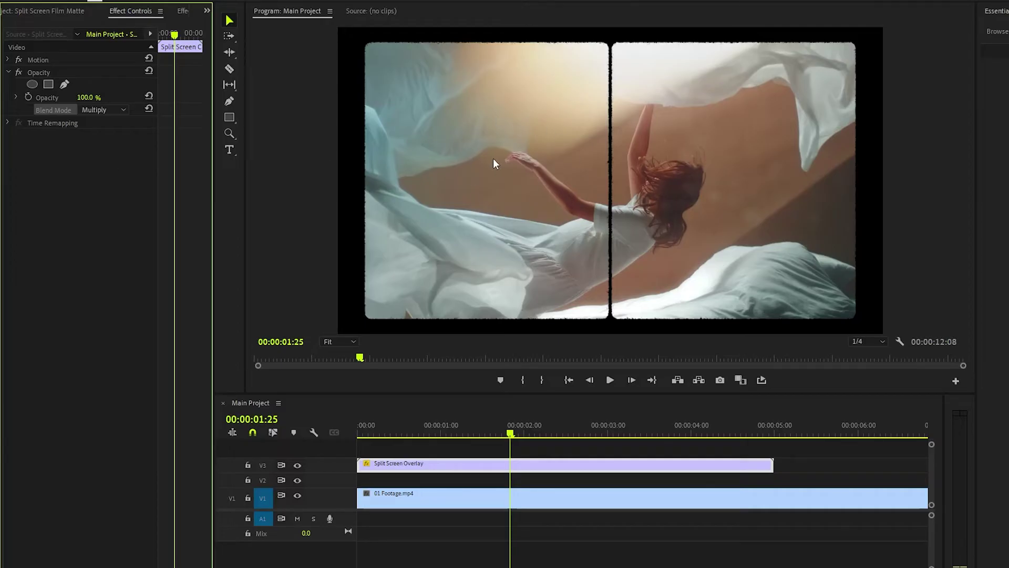
# Step: Scale the 01 Footage clip down to 92
pyautogui.click(459, 494)
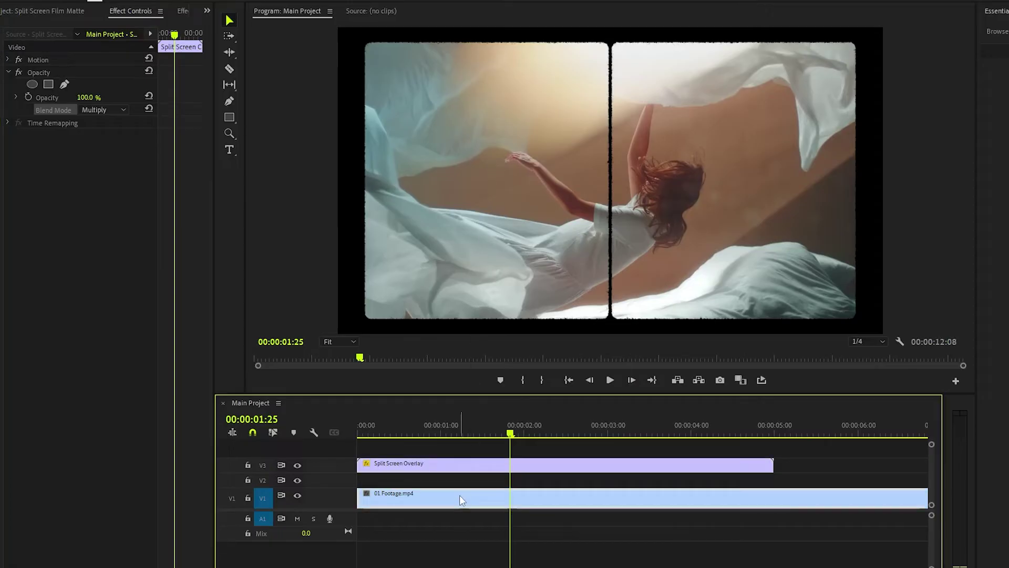
pyautogui.click(9, 61)
pyautogui.click(32, 60)
pyautogui.moveTo(84, 85); pyautogui.dragTo(52, 72)
# Step: Apply a Crop effect to 01 Footage with Left 21.5% and Right 32.1%
pyautogui.click(182, 11)
pyautogui.click(117, 27)
pyautogui.write('crop')
pyautogui.moveTo(117, 138); pyautogui.dragTo(421, 497)
pyautogui.click(119, 12)
pyautogui.click(34, 223)
pyautogui.moveTo(781, 180); pyautogui.dragTo(610, 181)
pyautogui.moveTo(83, 248); pyautogui.dragTo(94, 248)
pyautogui.moveTo(334, 181); pyautogui.dragTo(361, 181)
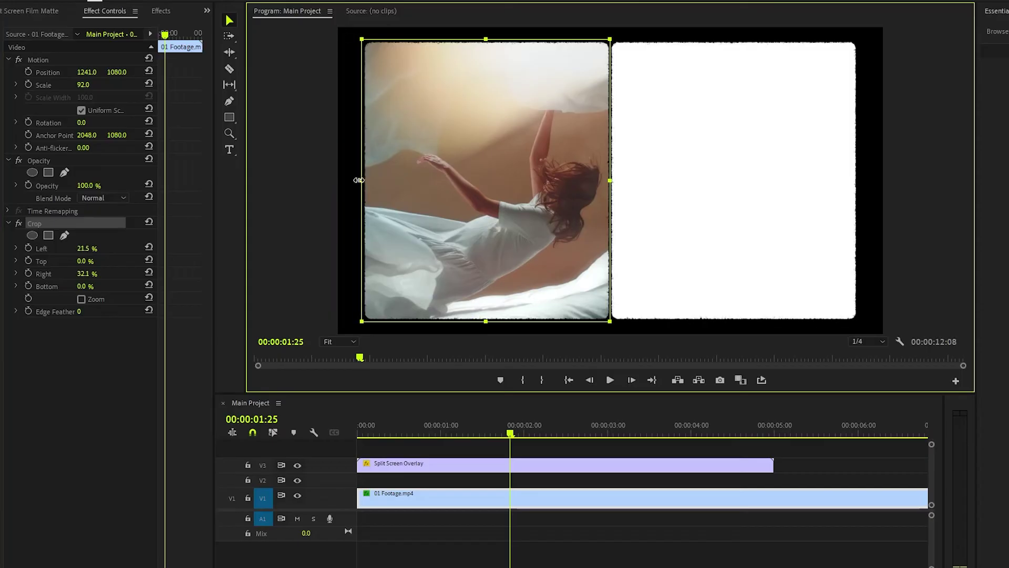
pyautogui.click(106, 376)
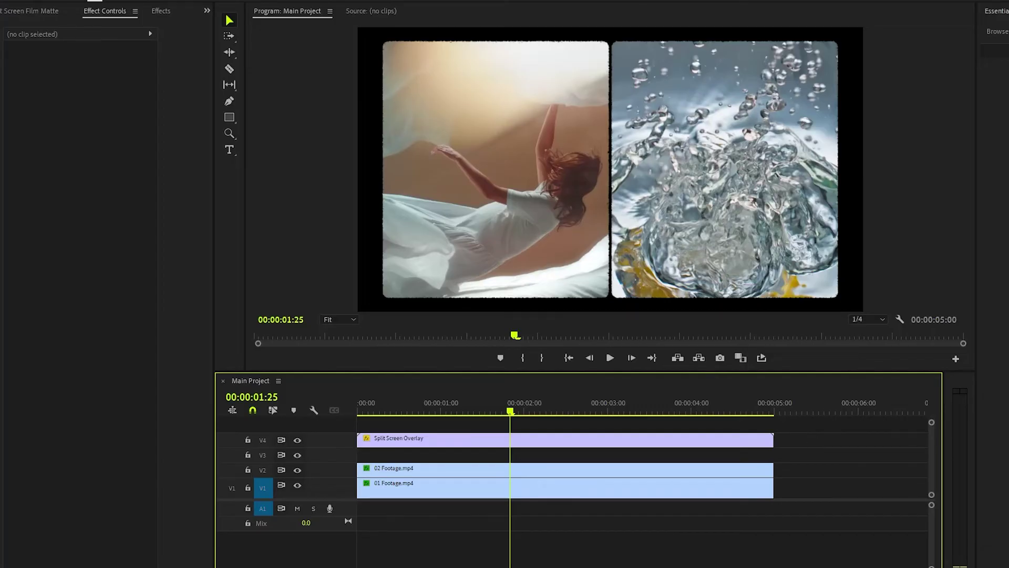
# Step: Bring Grain(Overlay).mov from the file folder onto track V3
pyautogui.hotkey('alt', 'Tab')
pyautogui.click(314, 194)
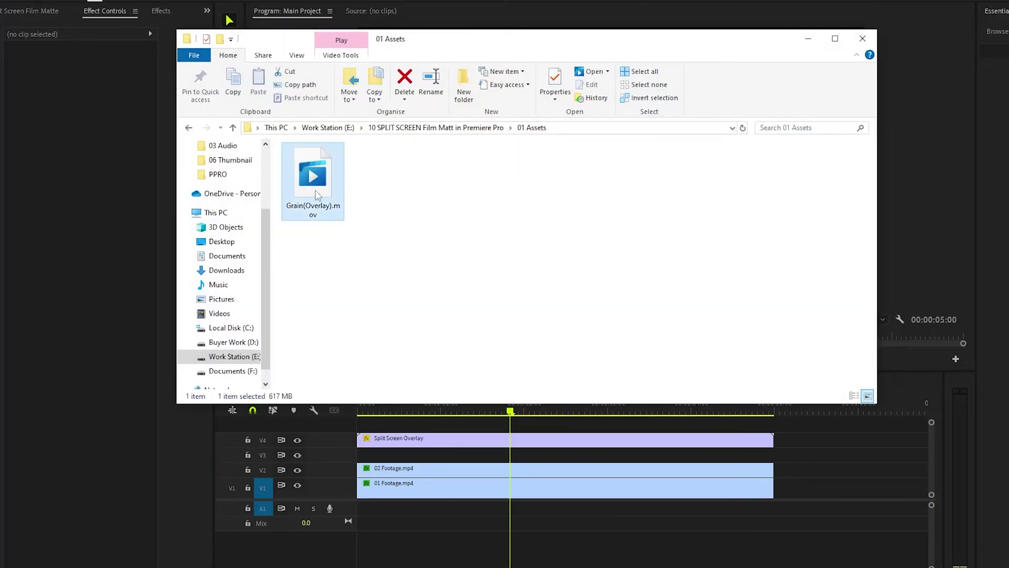
pyautogui.moveTo(314, 193); pyautogui.dragTo(357, 451)
# Step: Set the grain clip's blend mode to Overlay
pyautogui.click(807, 40)
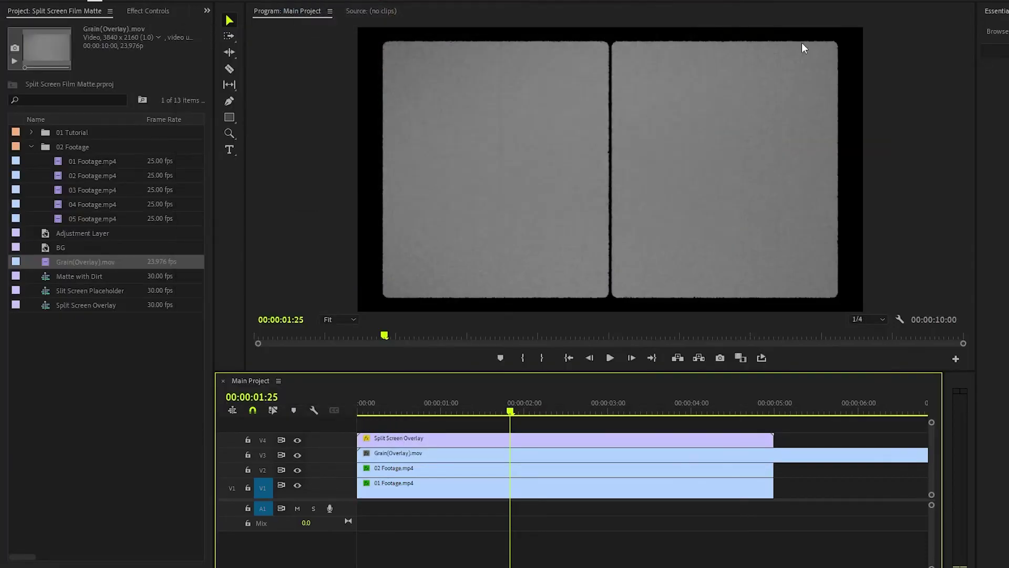
pyautogui.click(503, 453)
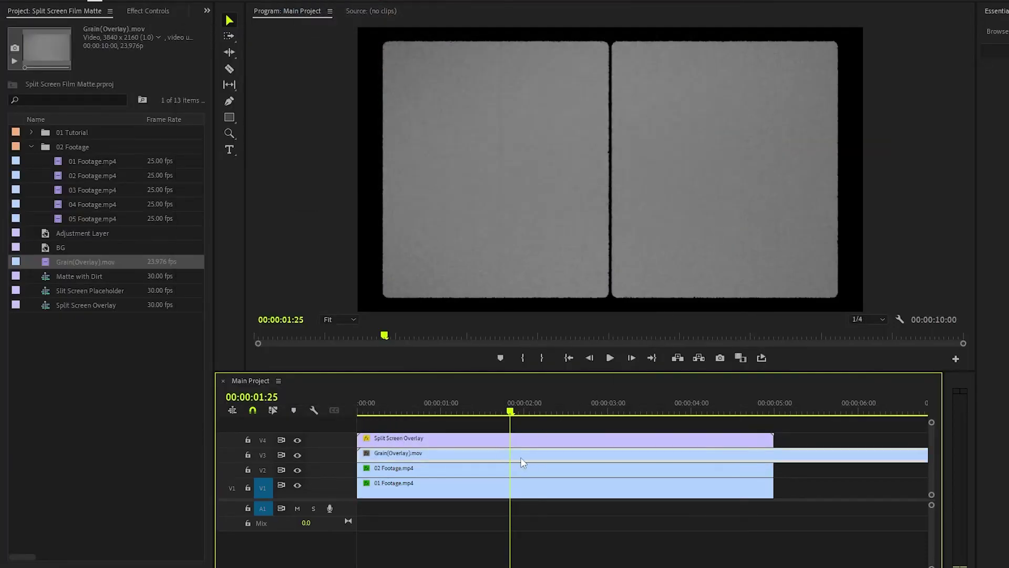
pyautogui.click(152, 13)
pyautogui.click(99, 198)
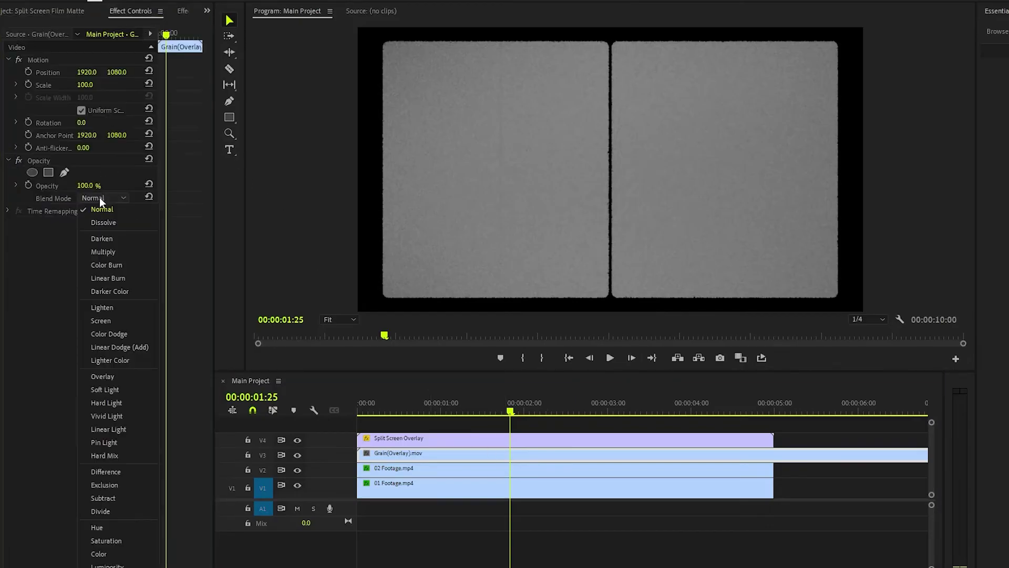
pyautogui.click(111, 377)
# Step: Cut the grain clip at 5 seconds and delete its tail
pyautogui.press('c')
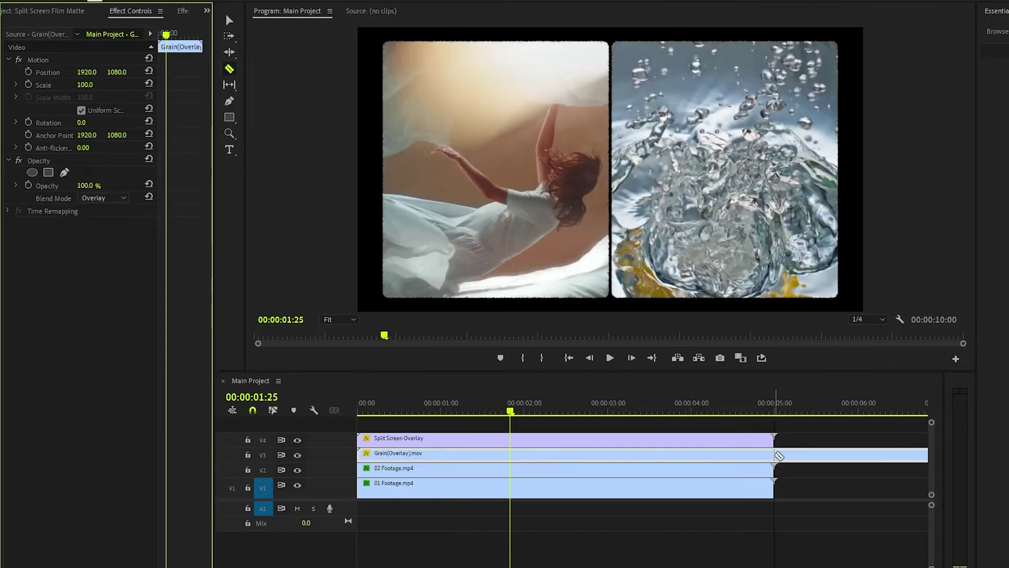
pyautogui.click(774, 455)
pyautogui.press('v')
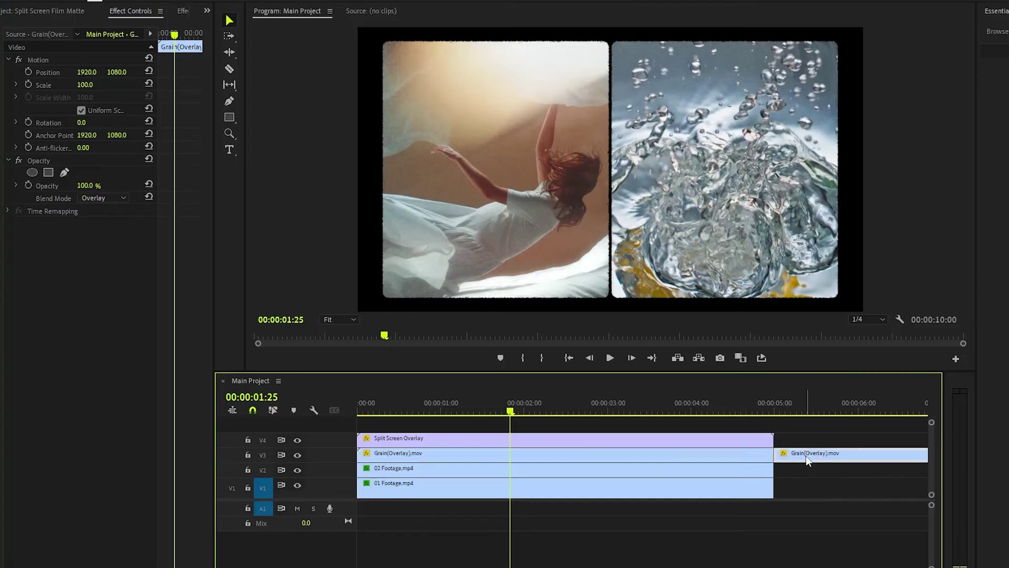
pyautogui.press('Delete')
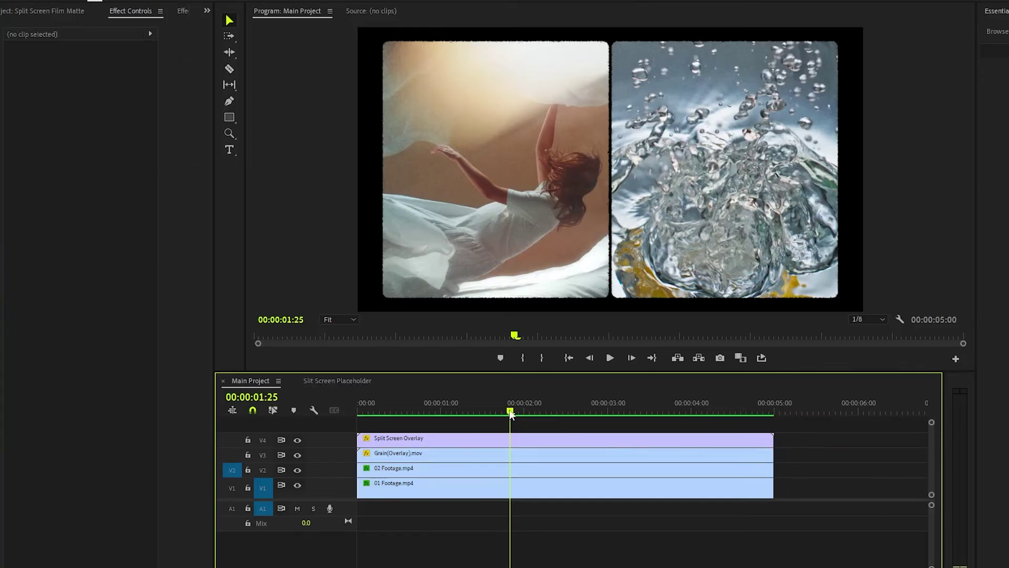
pyautogui.moveTo(509, 412); pyautogui.dragTo(359, 416)
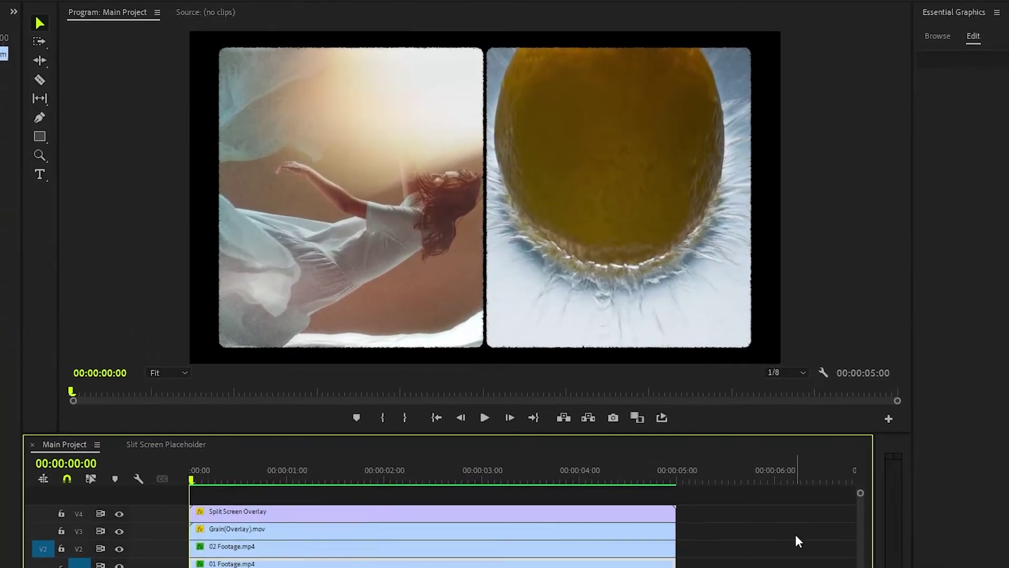
pyautogui.press('space')
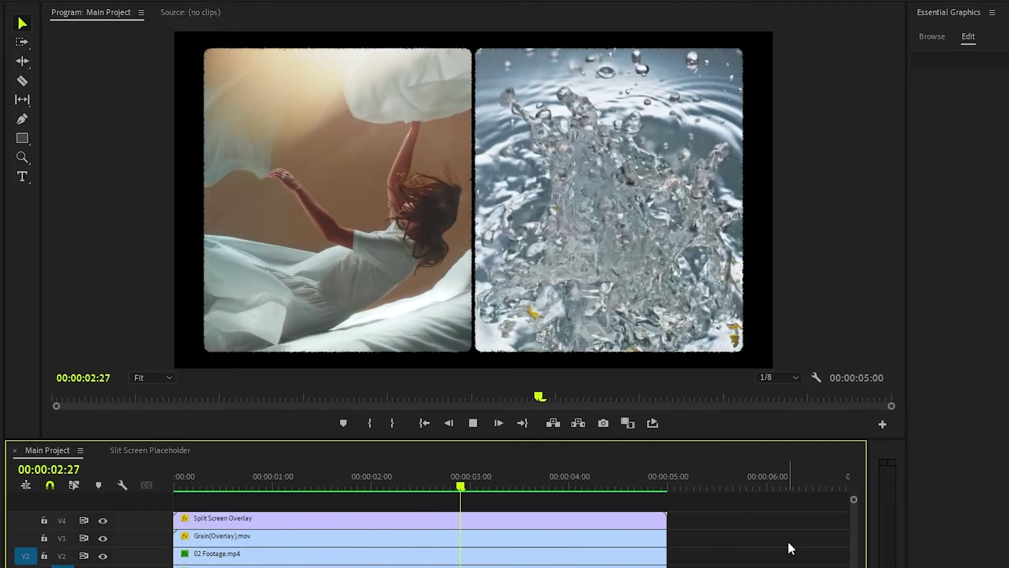
pyautogui.press('space')
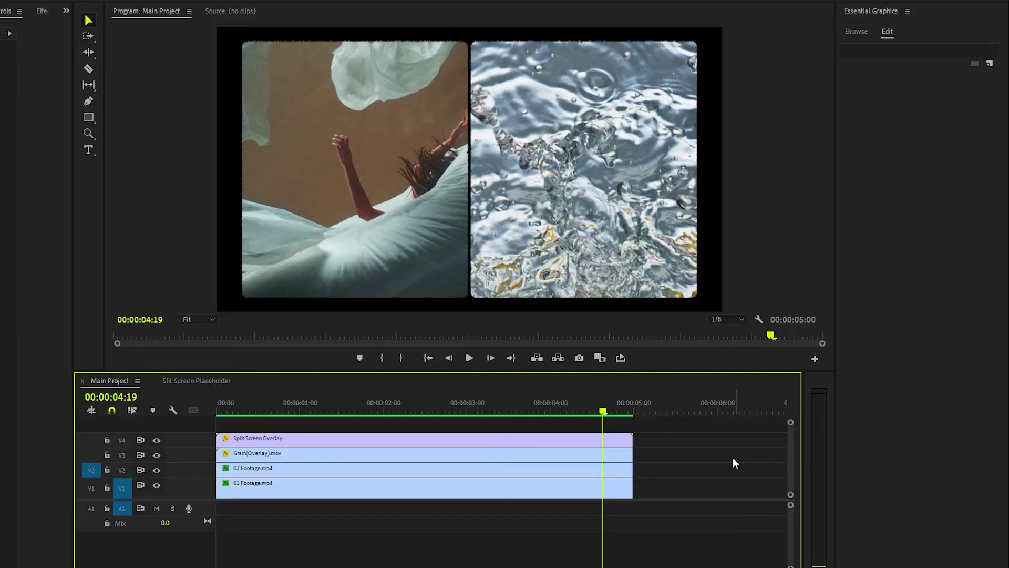
# Step: Open the Slit Screen Placeholder sequence and turn on Safe Margins
pyautogui.click(216, 383)
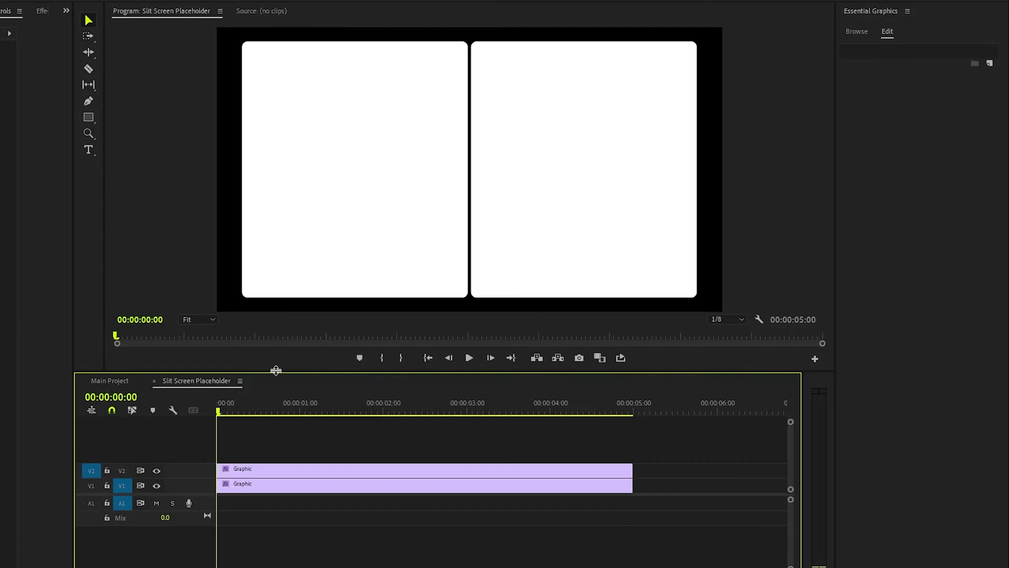
pyautogui.click(758, 321)
pyautogui.click(774, 393)
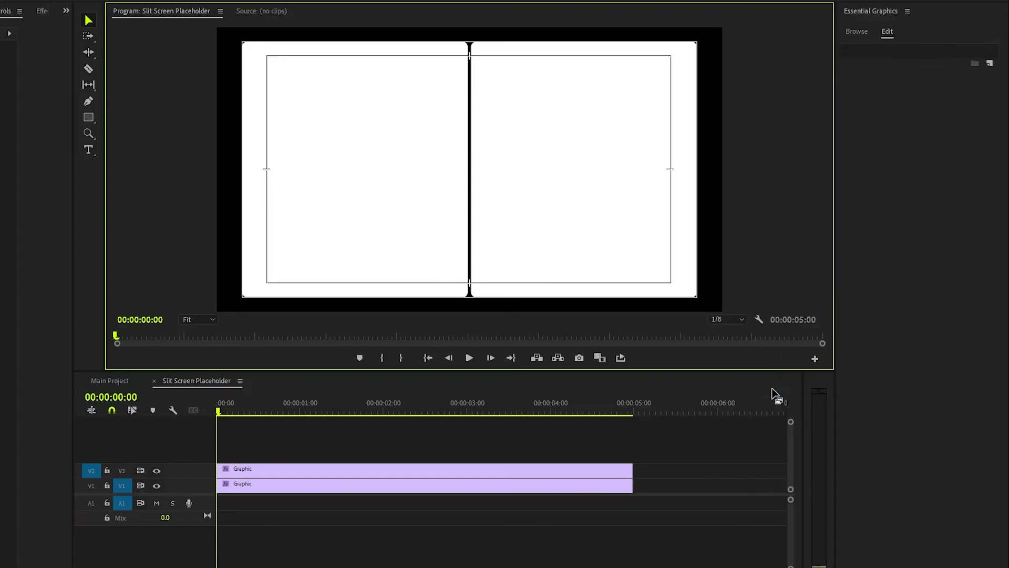
# Step: Resize one white panel to span the full top width and the other to the bottom half
pyautogui.click(395, 483)
pyautogui.click(412, 111)
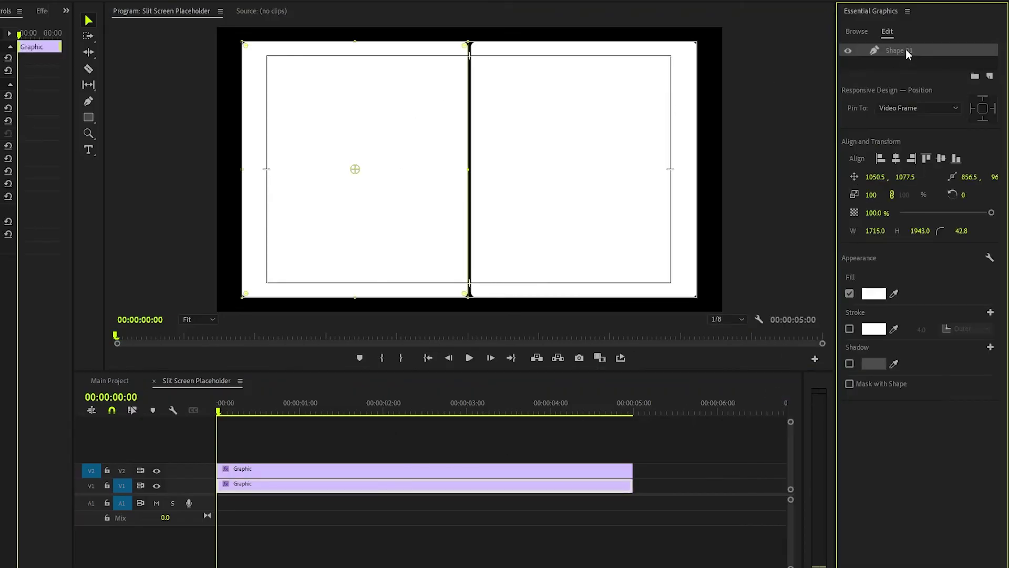
pyautogui.moveTo(358, 299); pyautogui.dragTo(378, 176)
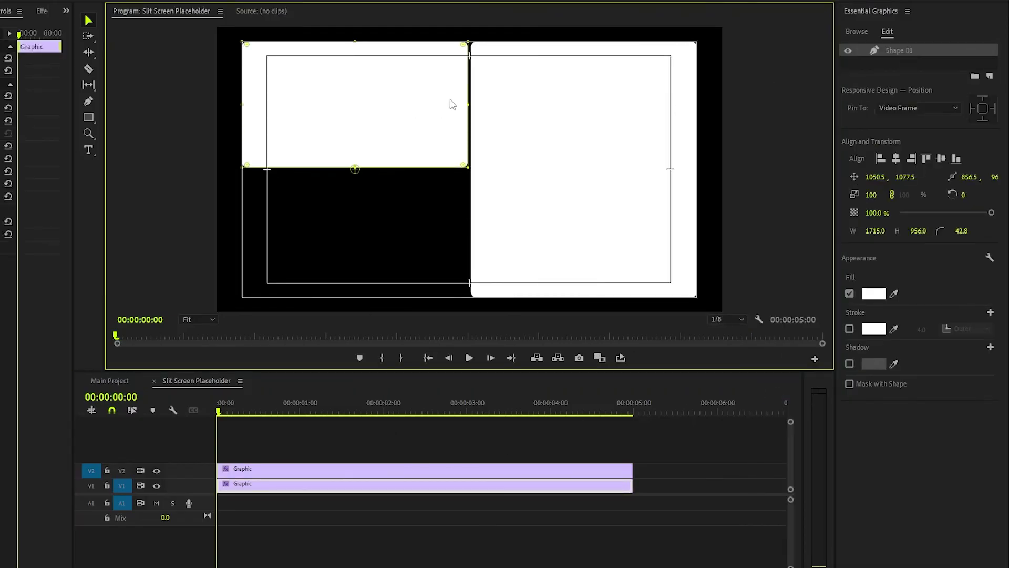
pyautogui.moveTo(467, 104); pyautogui.dragTo(695, 110)
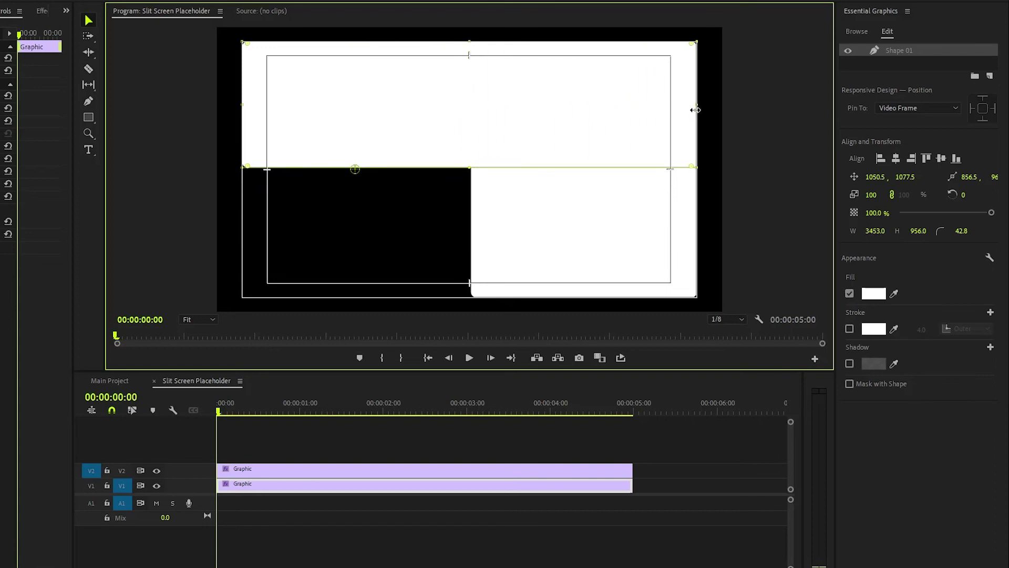
pyautogui.click(627, 194)
pyautogui.moveTo(584, 42); pyautogui.dragTo(596, 180)
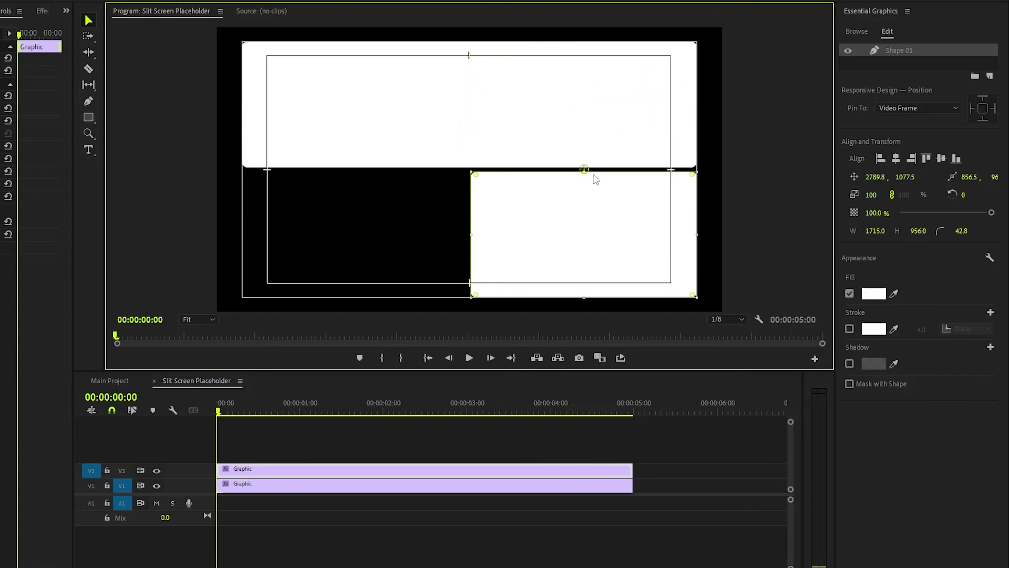
pyautogui.moveTo(471, 235); pyautogui.dragTo(506, 238)
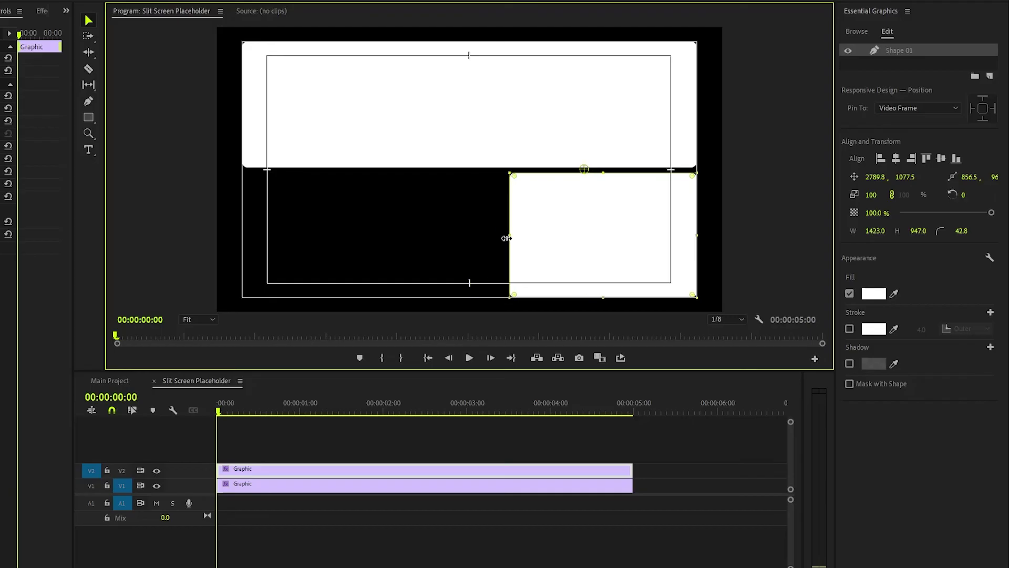
pyautogui.hotkey('ctrl', 'z')
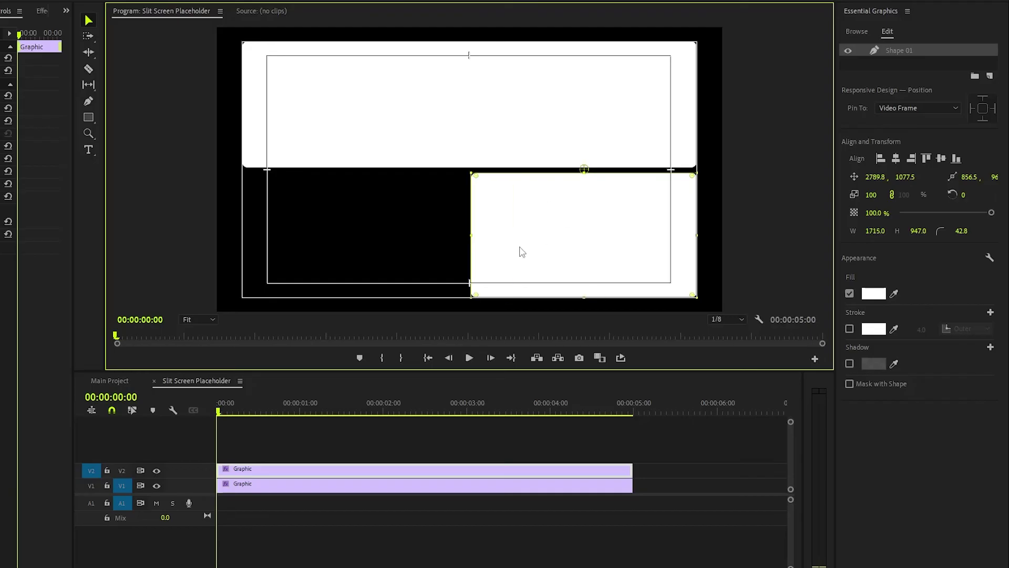
# Step: Duplicate the panel onto new tracks to form lower-left and bottom-middle panels
pyautogui.moveTo(397, 469); pyautogui.dragTo(396, 454)
pyautogui.moveTo(515, 261); pyautogui.dragTo(367, 248)
pyautogui.moveTo(469, 235); pyautogui.dragTo(359, 235)
pyautogui.click(287, 459)
pyautogui.moveTo(287, 458); pyautogui.dragTo(287, 444)
pyautogui.click(358, 251)
pyautogui.moveTo(327, 235); pyautogui.dragTo(486, 235)
pyautogui.click(548, 244)
pyautogui.click(660, 440)
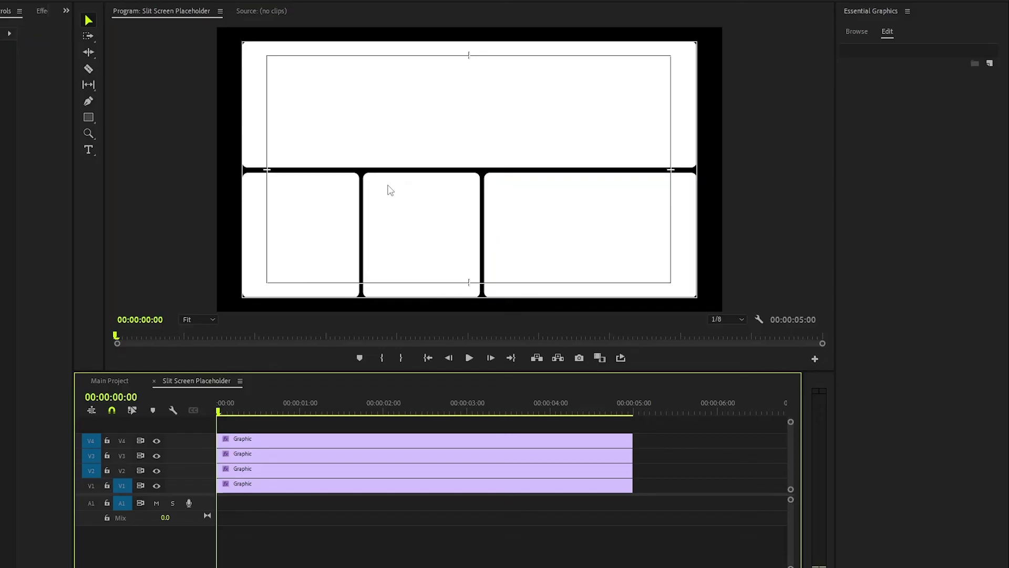
# Step: Return to Main Project and play it from the start to preview the four grainy frames
pyautogui.click(110, 381)
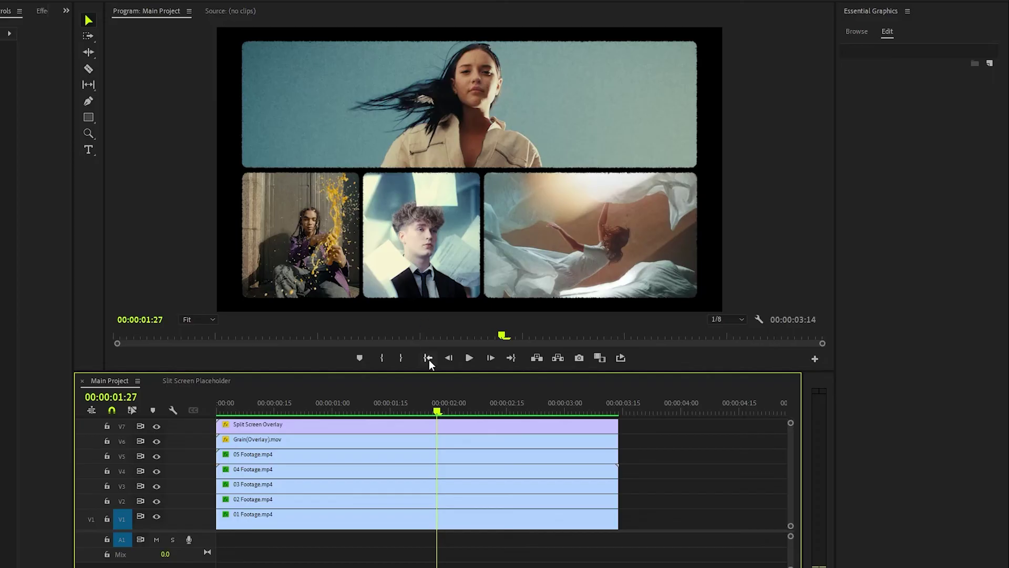
pyautogui.moveTo(440, 402); pyautogui.dragTo(215, 438)
pyautogui.click(728, 479)
pyautogui.press('space')
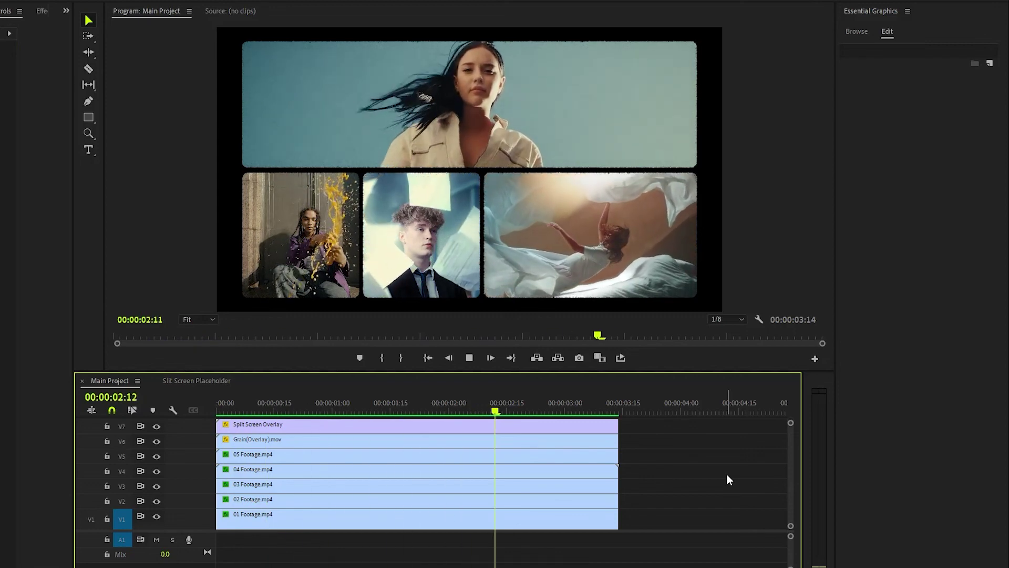
pyautogui.press('space')
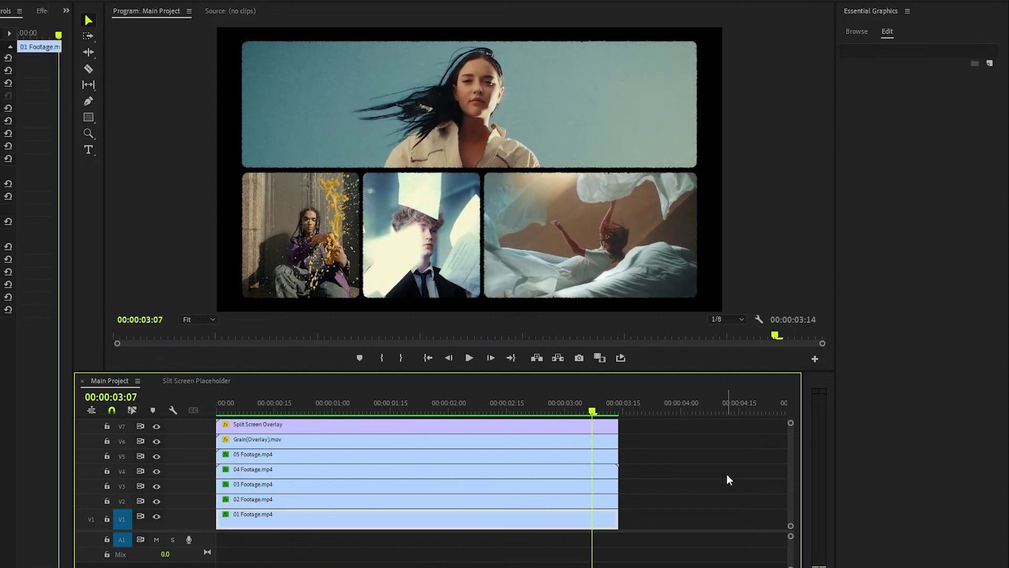